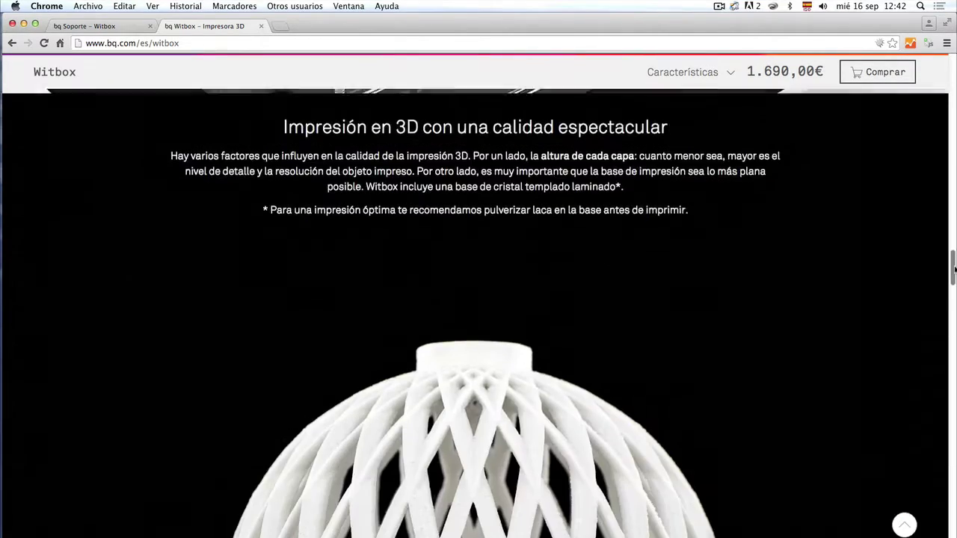
Review the Open Source section of the Witbox product page and highlight its heading
scroll(941, 310, "up", 3)
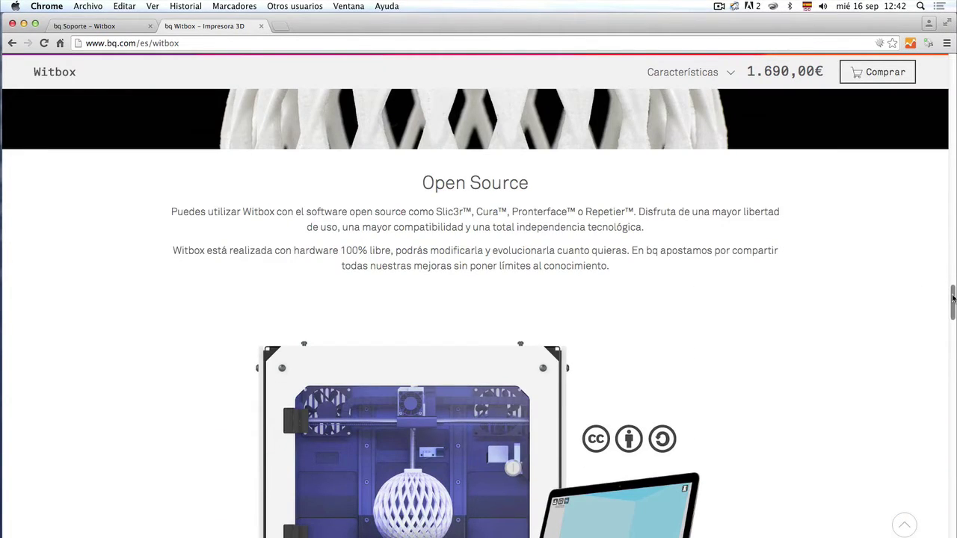
left_click_drag(951, 299, 953, 303)
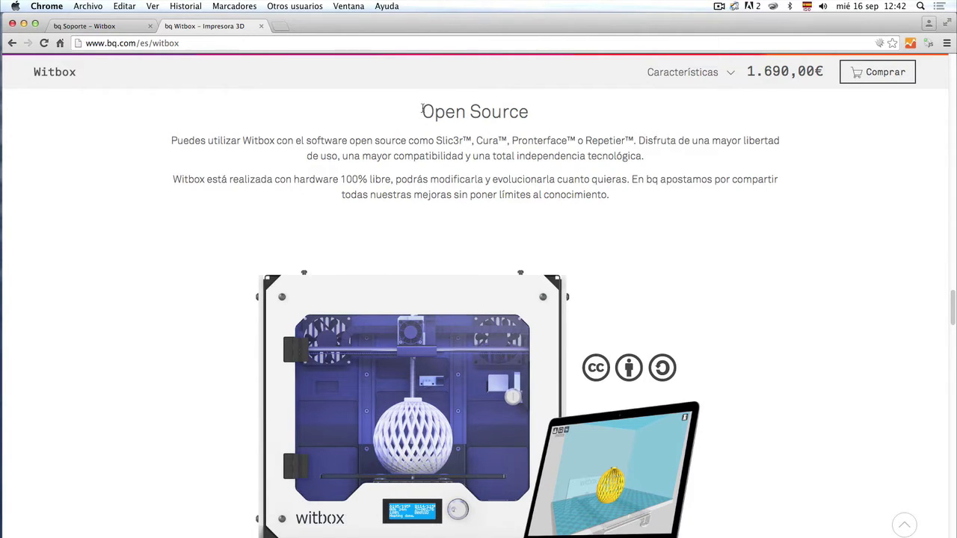
left_click_drag(420, 111, 530, 112)
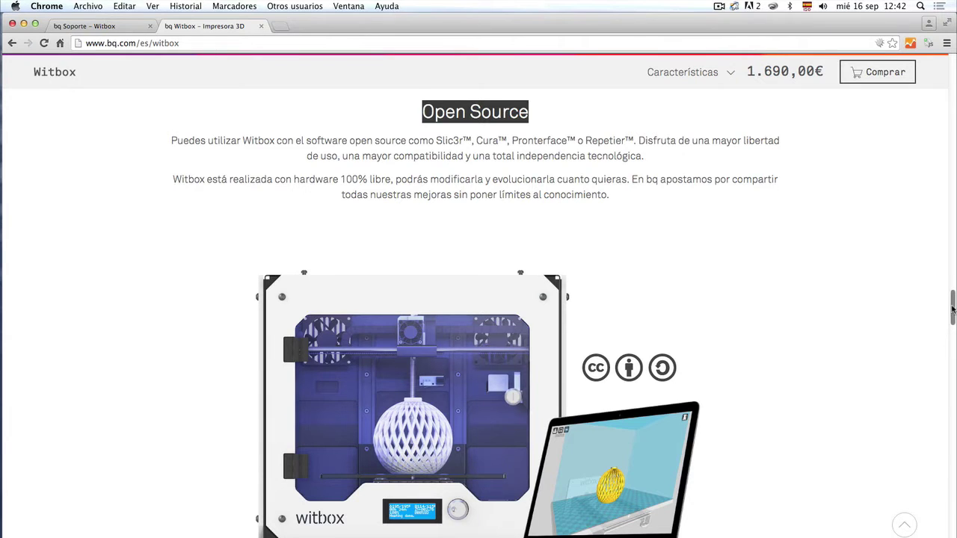
Examine the Witbox specifications for electronics, resolution, print speed and dimensions, highlighting the listed resolution values
left_click_drag(952, 310, 952, 412)
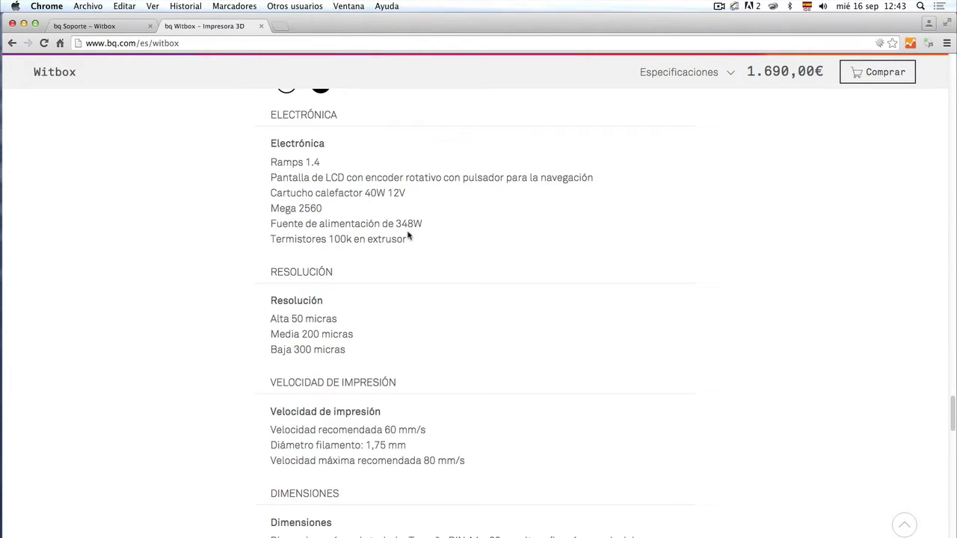
scroll(477, 271, "down", 4)
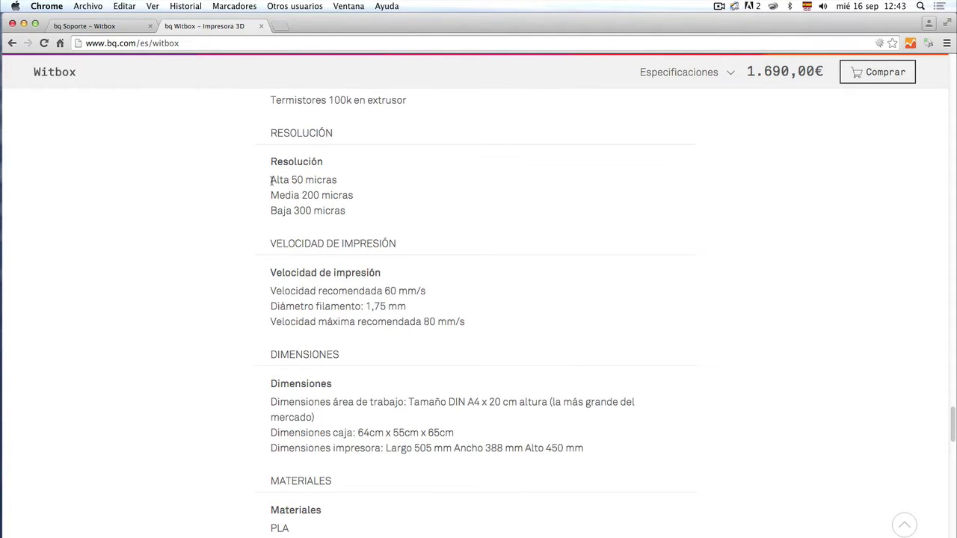
left_click_drag(270, 180, 372, 208)
left_click(384, 210)
scroll(468, 326, "down", 1)
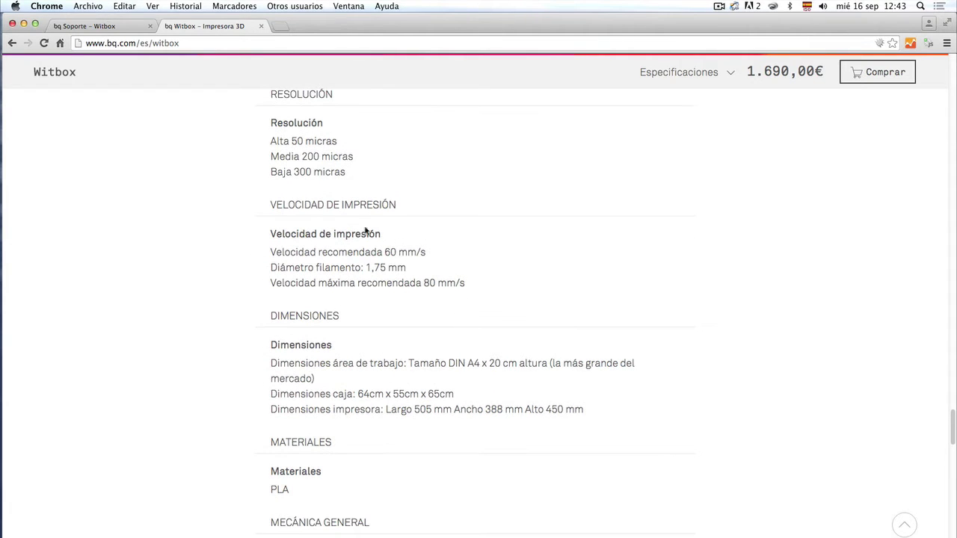
scroll(546, 270, "down", 6)
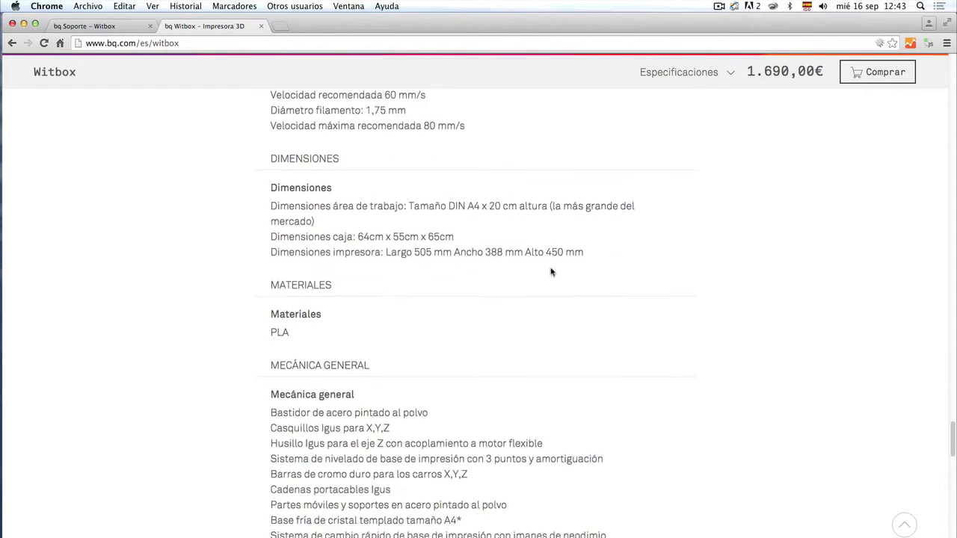
Read the materials and general mechanics specifications, highlighting the "Bastidor de acero pintado al polvo" line
scroll(552, 273, "down", 2)
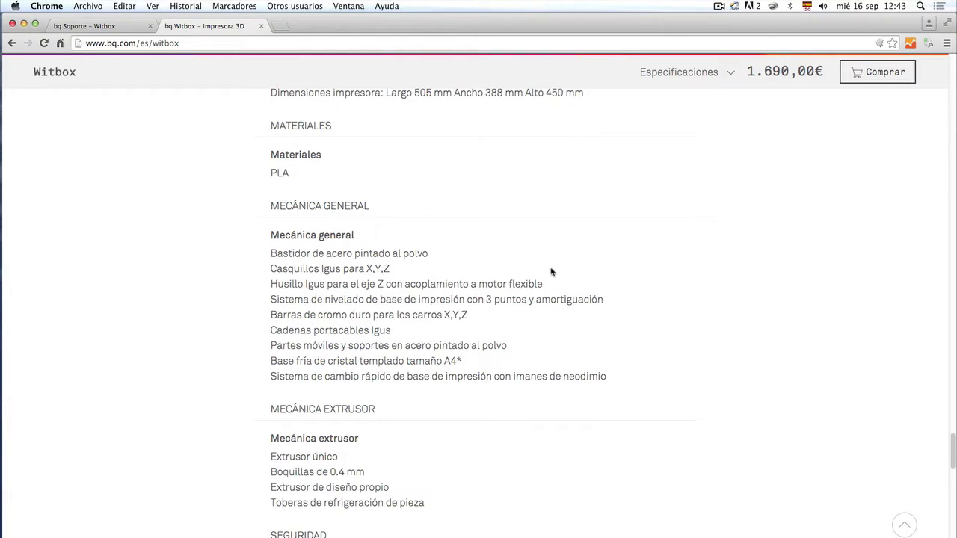
scroll(551, 272, "down", 1)
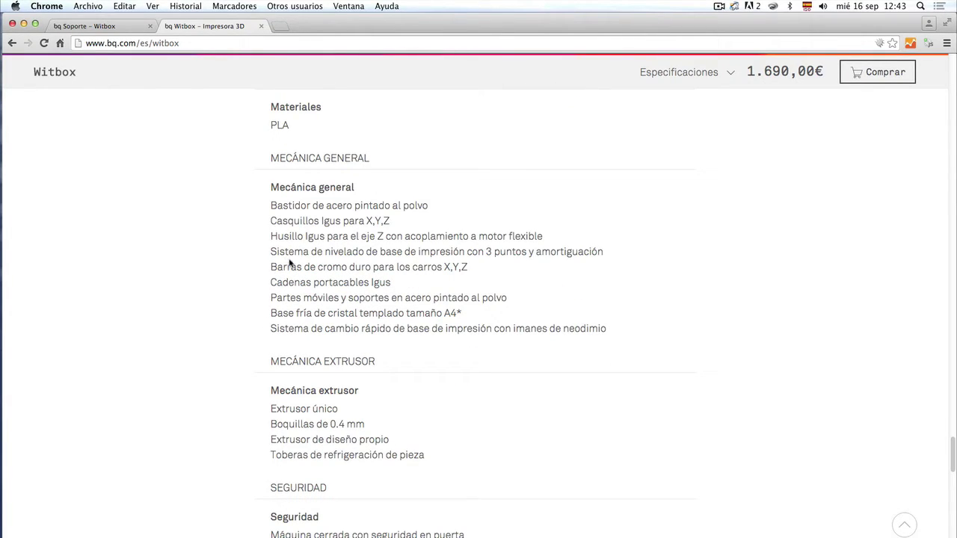
left_click_drag(272, 205, 441, 204)
triple_click(442, 203)
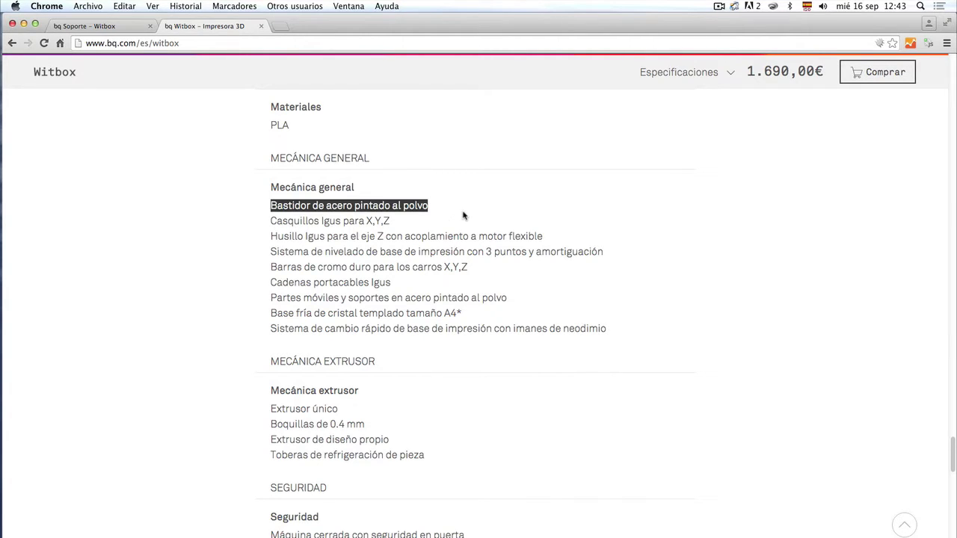
left_click(459, 215)
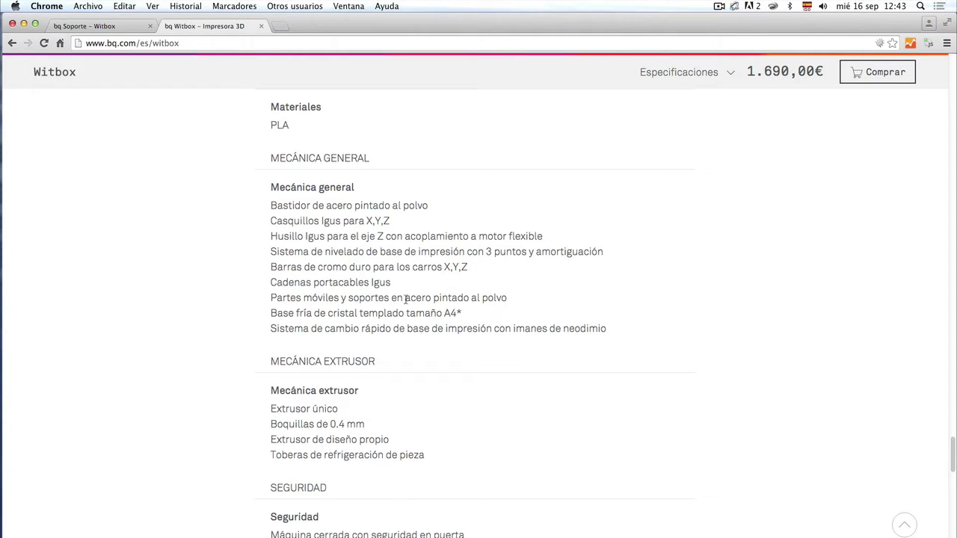
Examine the remaining Witbox specifications, covering extruder mechanics, safety, software, communications, box contents and licence
scroll(447, 326, "down", 2)
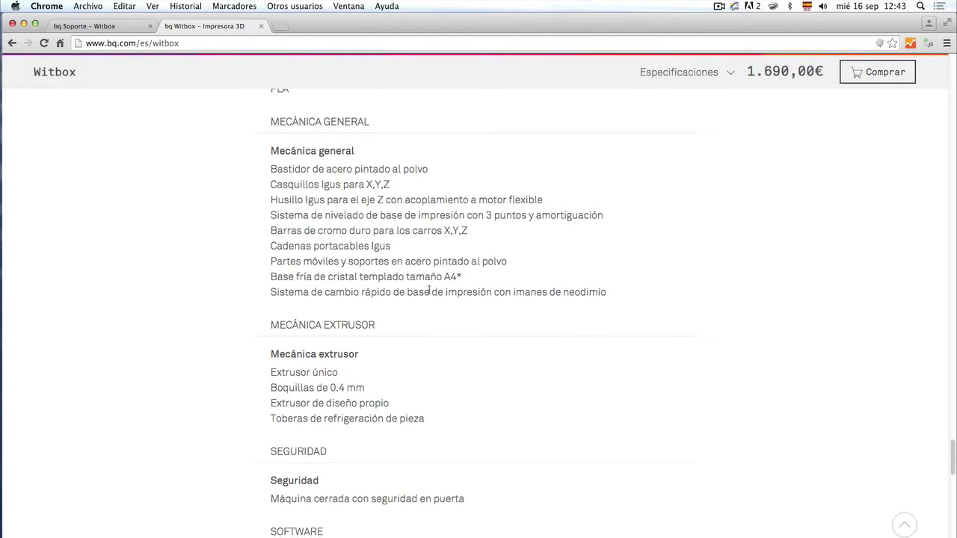
scroll(419, 289, "down", 2)
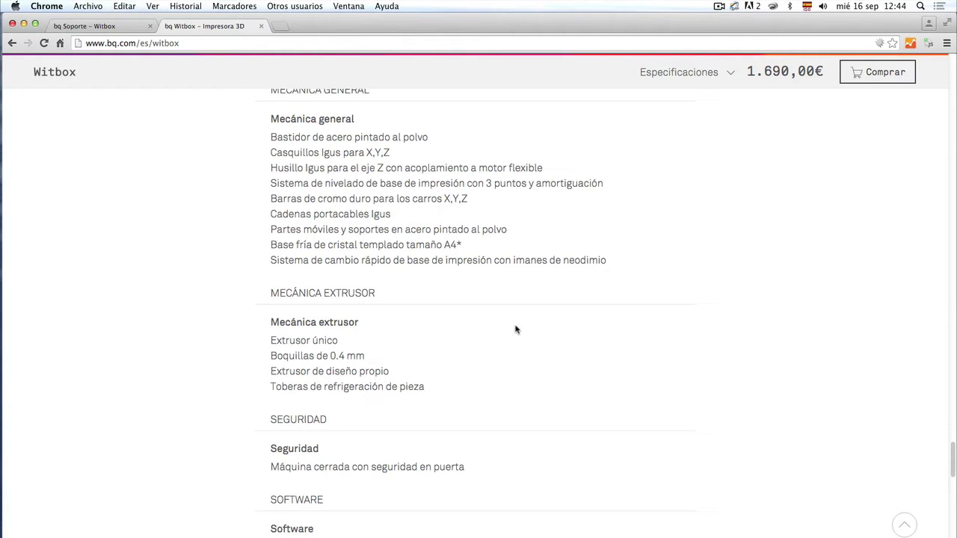
scroll(515, 350, "down", 5)
scroll(515, 350, "down", 9)
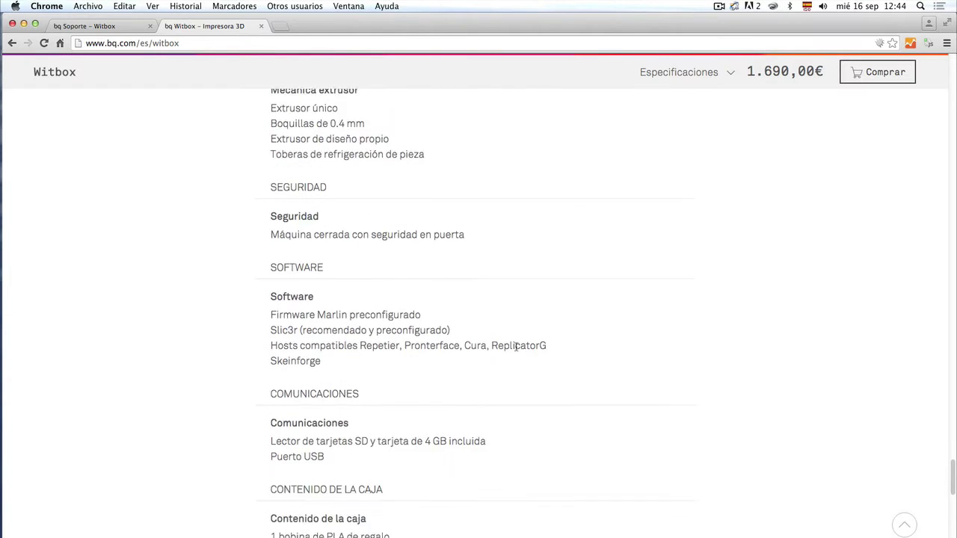
scroll(516, 351, "down", 5)
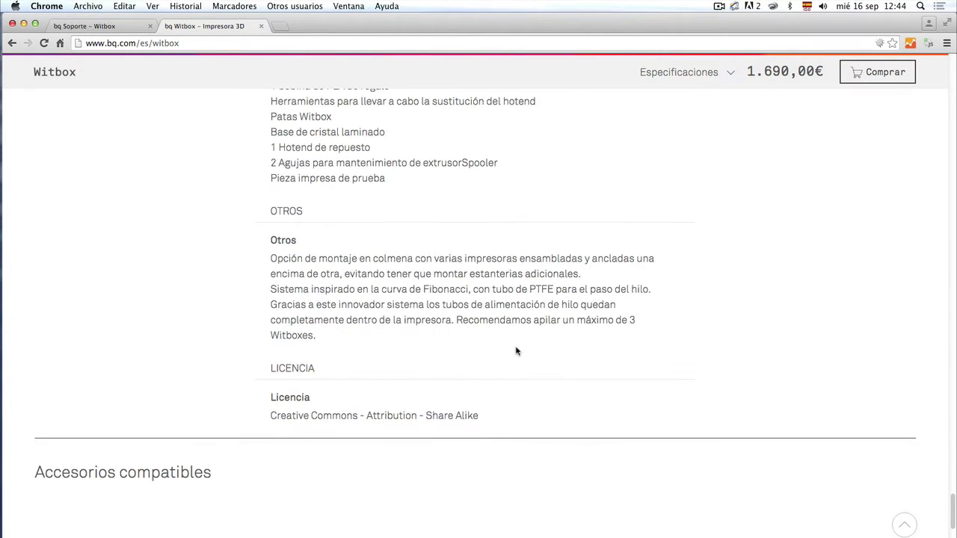
Switch to the Witbox support page and review its firmware updates, driver, manuals and videos
left_click(117, 29)
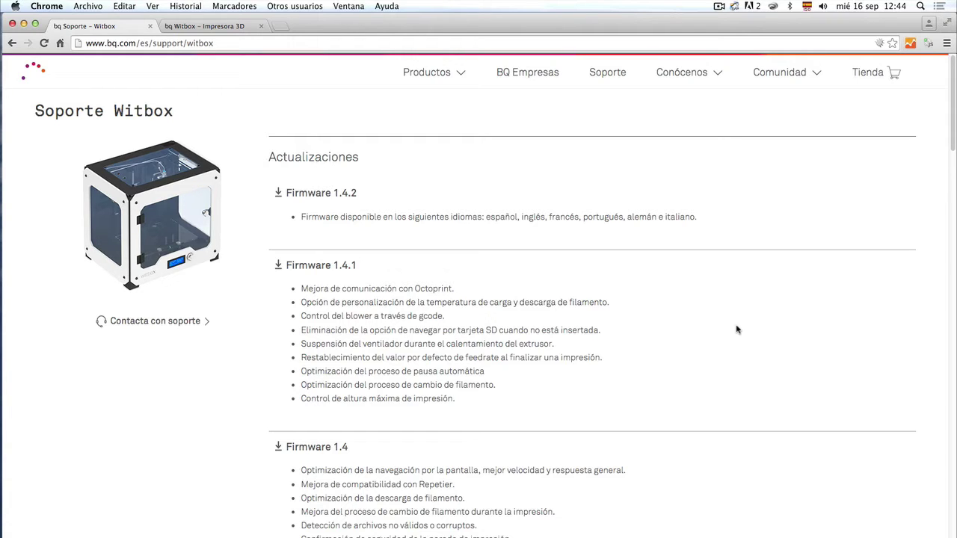
scroll(716, 361, "down", 5)
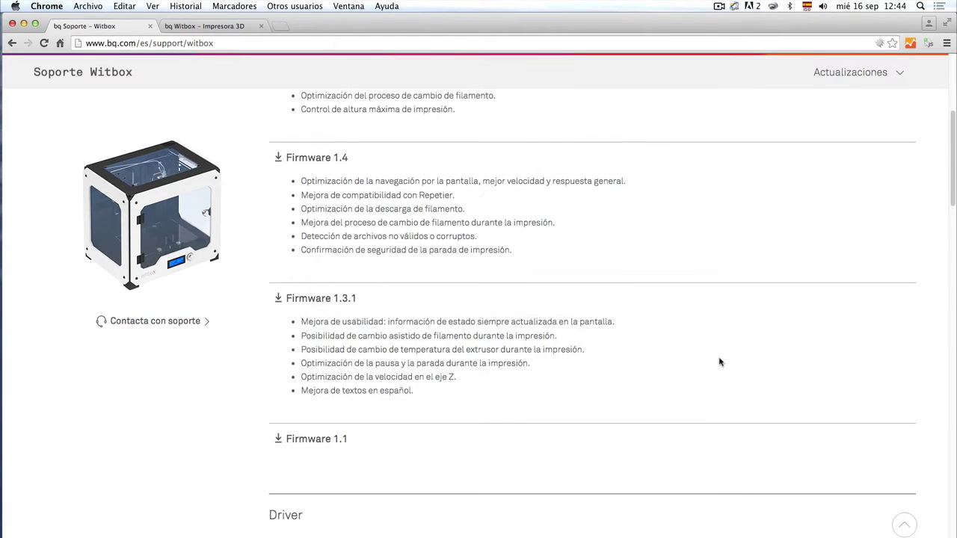
scroll(720, 362, "down", 3)
scroll(720, 362, "down", 5)
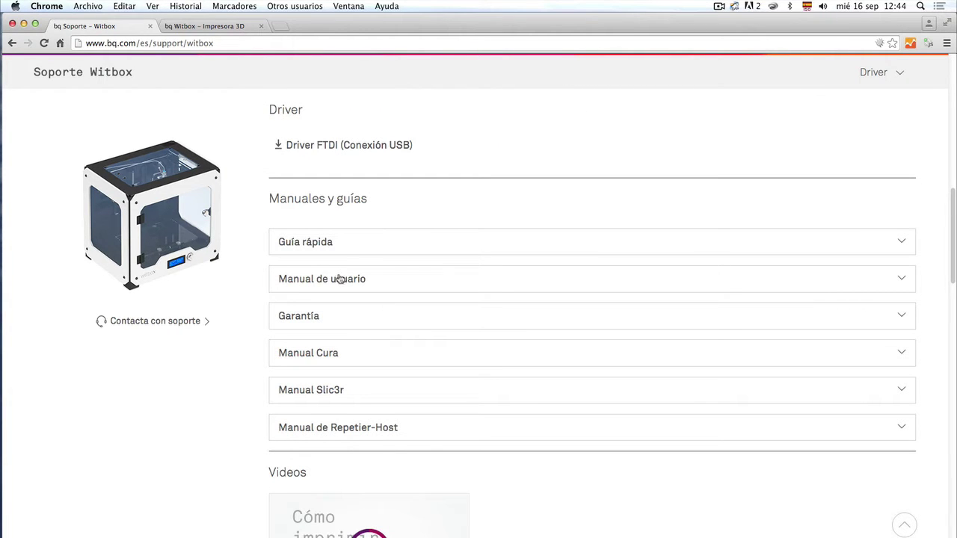
scroll(339, 278, "down", 8)
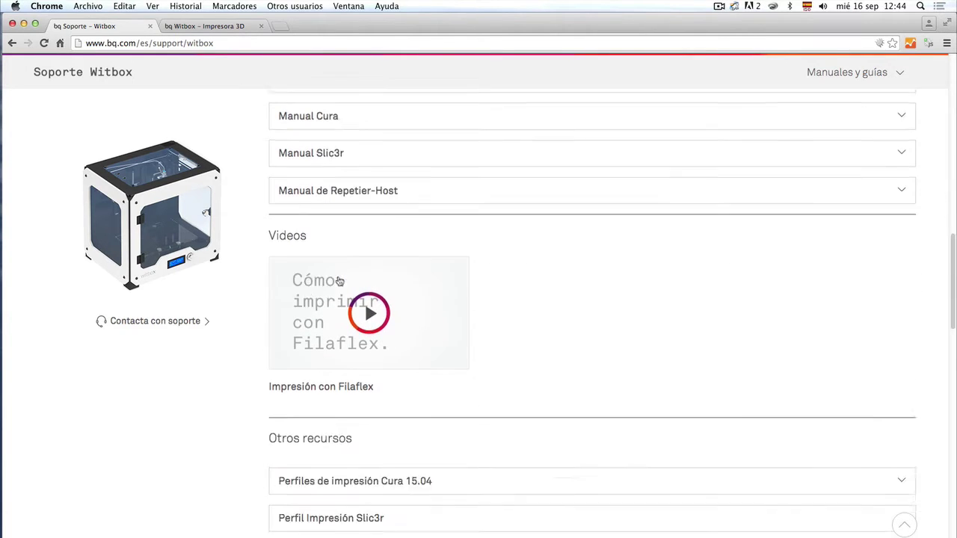
Download the English version of "Perfil Impresión Slic3r" from Otros recursos and return to the support page
scroll(338, 280, "down", 3)
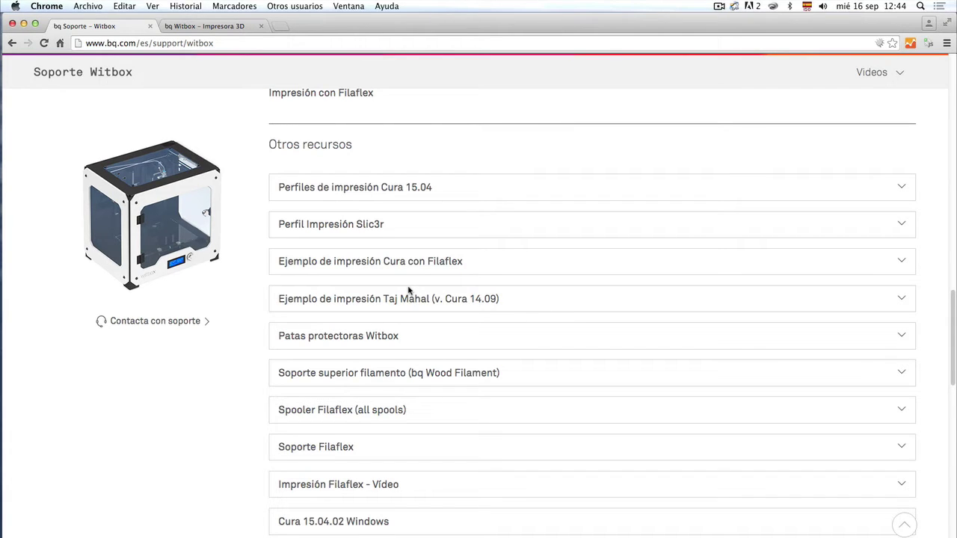
left_click(347, 227)
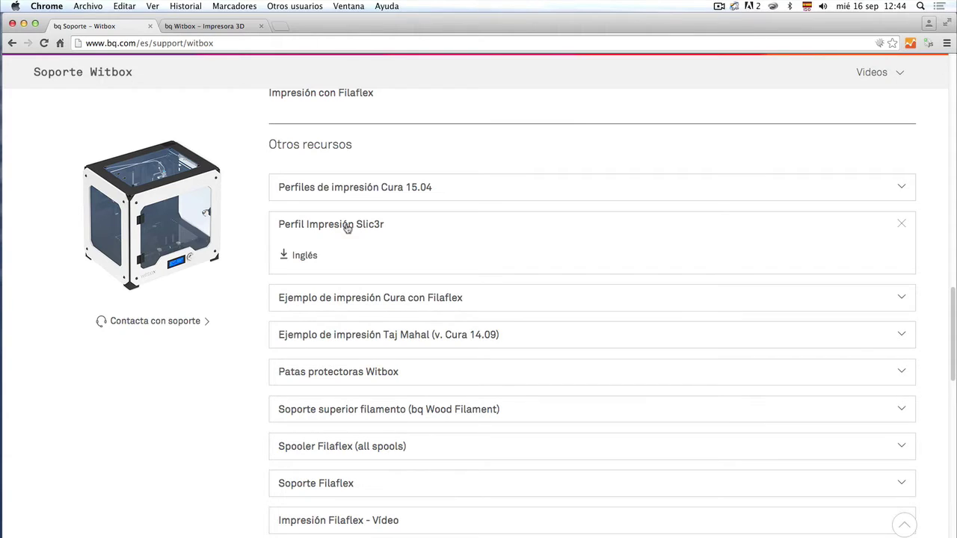
left_click(312, 258)
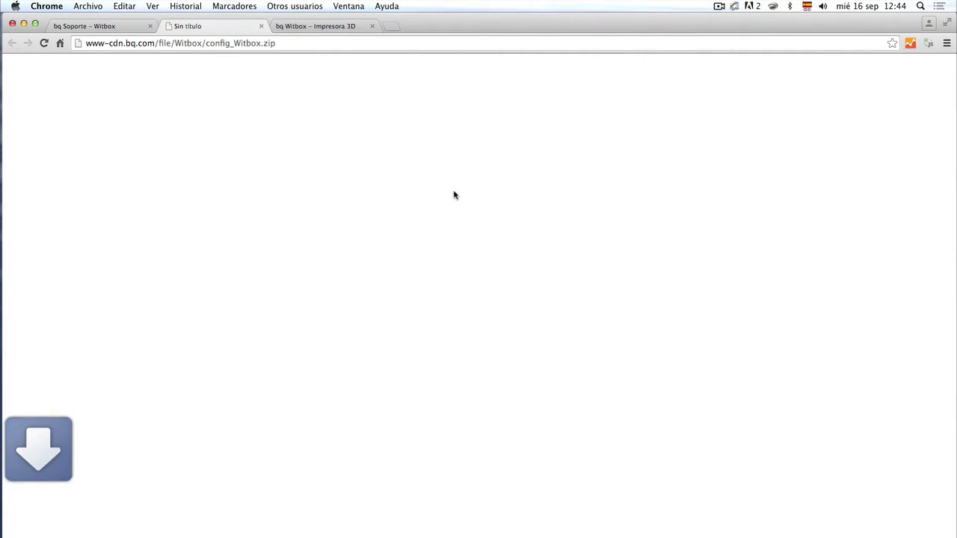
left_click(71, 27)
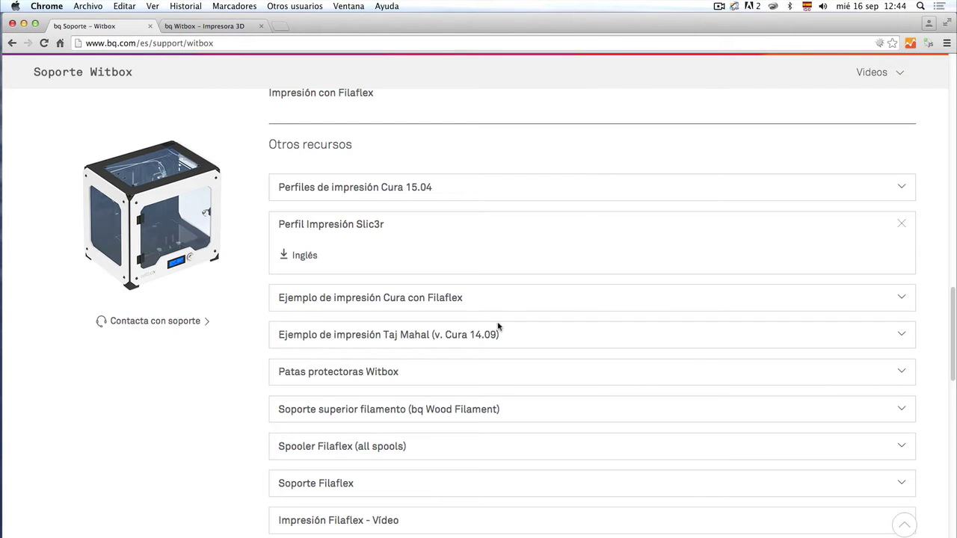
Review the remaining Otros recursos entries, including the Cura 15.04.02 installers, the GitHub links and the Cura 15.06 profiles
scroll(498, 327, "down", 2)
scroll(498, 326, "down", 5)
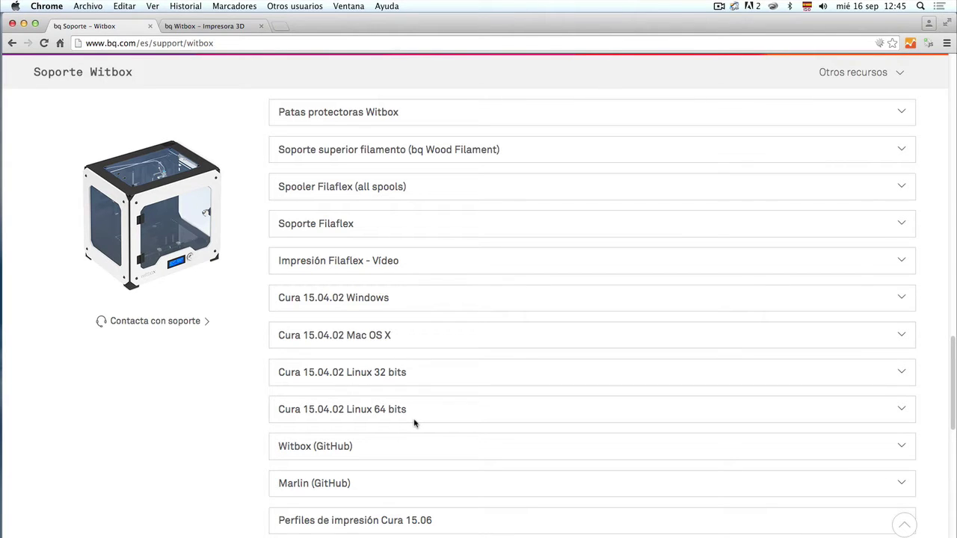
scroll(415, 424, "down", 3)
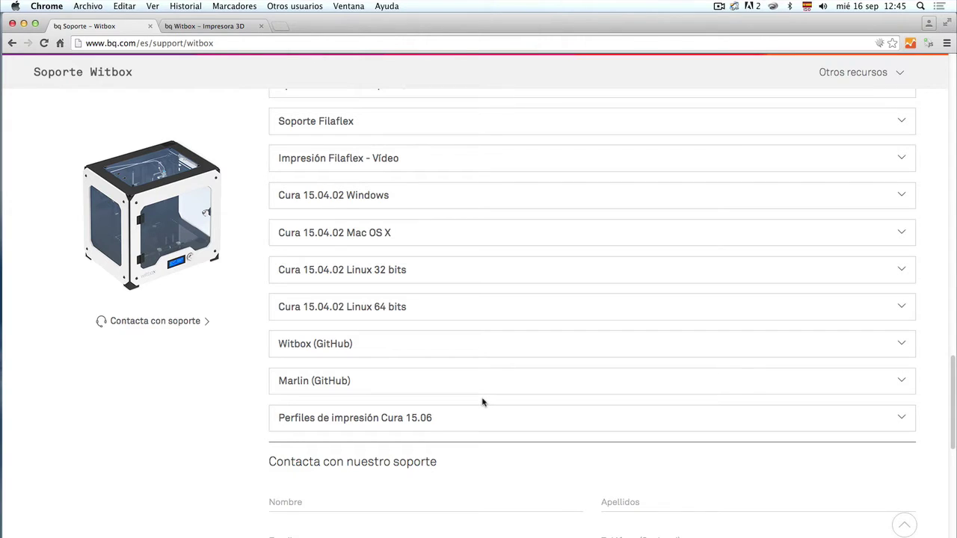
Expand the "Soporte Filaflex" and "Impresión Filaflex - Vídeo" resources to view their download options
scroll(482, 402, "up", 2)
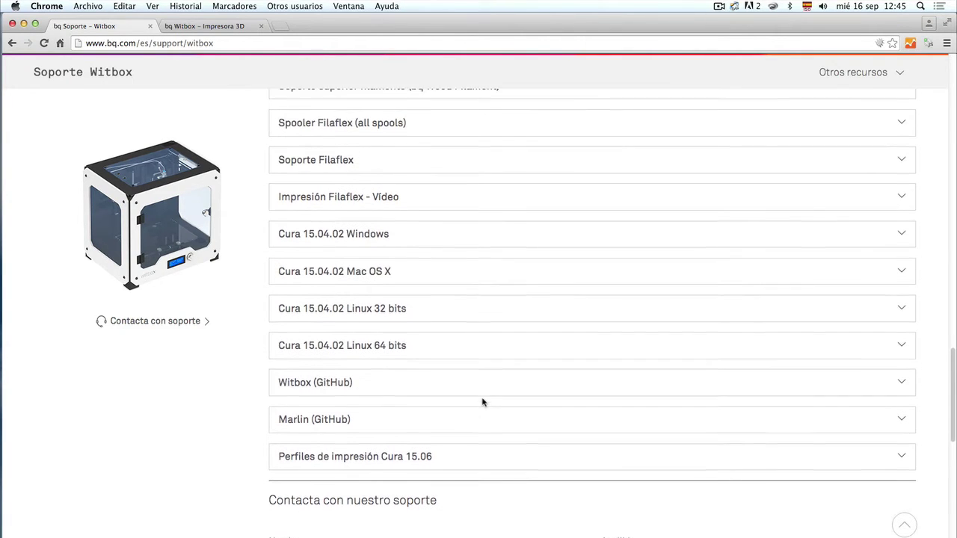
scroll(482, 402, "up", 6)
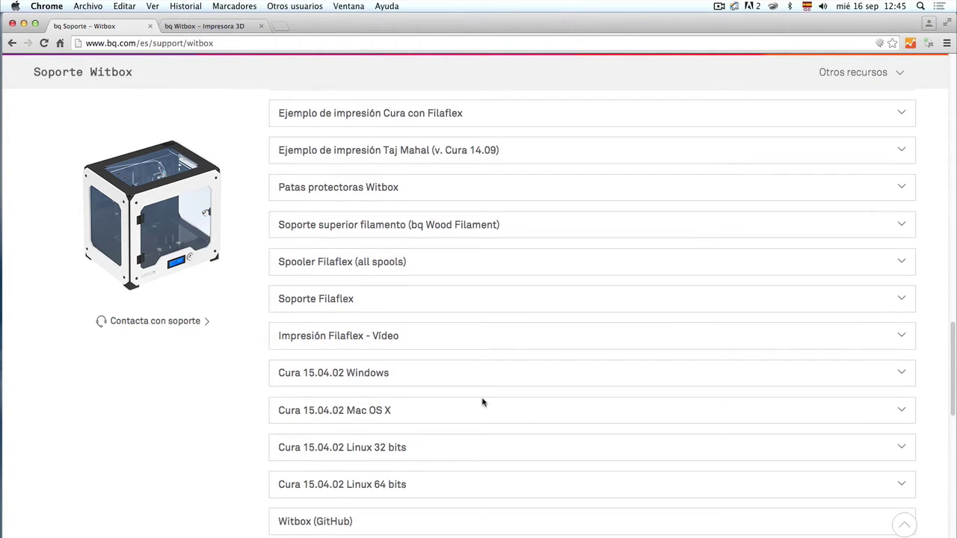
scroll(483, 402, "up", 2)
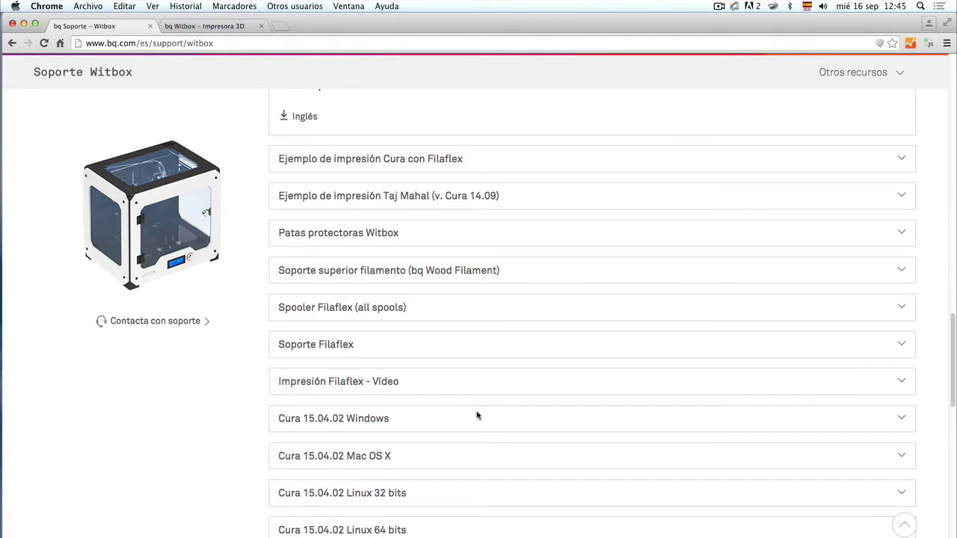
left_click(348, 349)
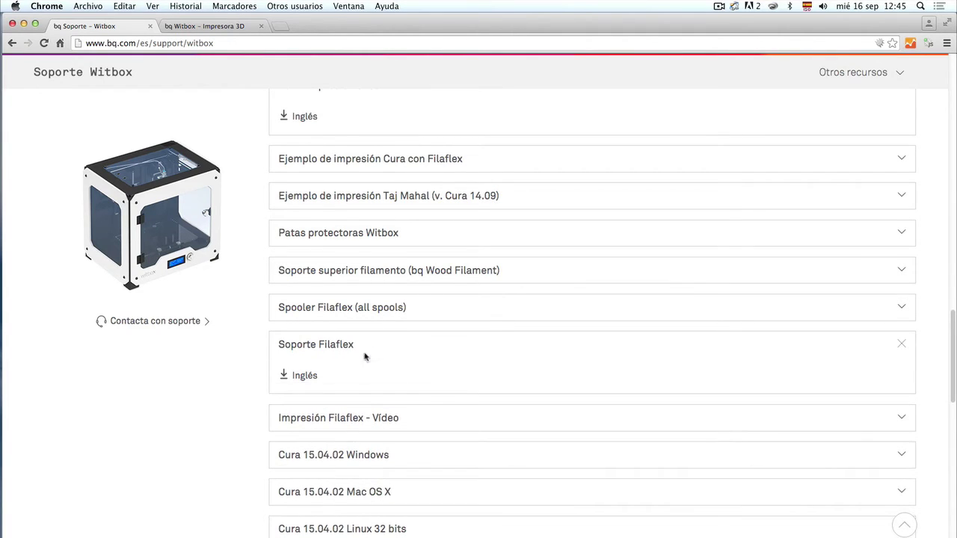
left_click(375, 419)
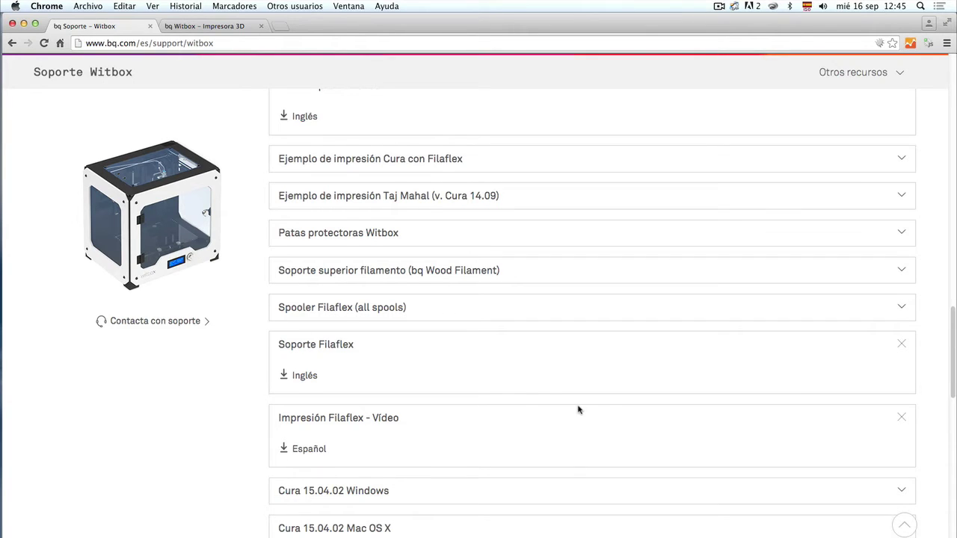
scroll(579, 408, "up", 2)
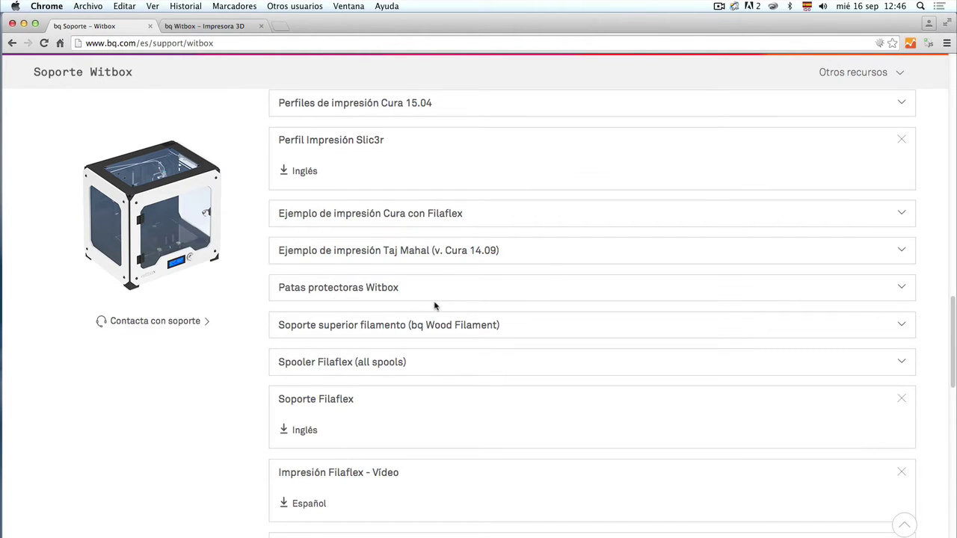
scroll(435, 304, "up", 3)
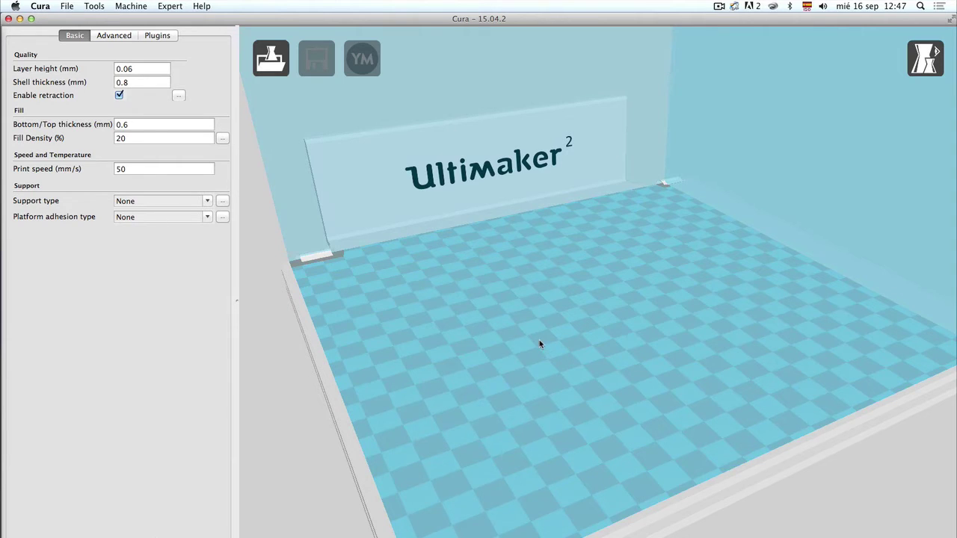
Open the Add new machine wizard in Cura and proceed past its introduction to the machine selection
scroll(539, 340, "down", 5)
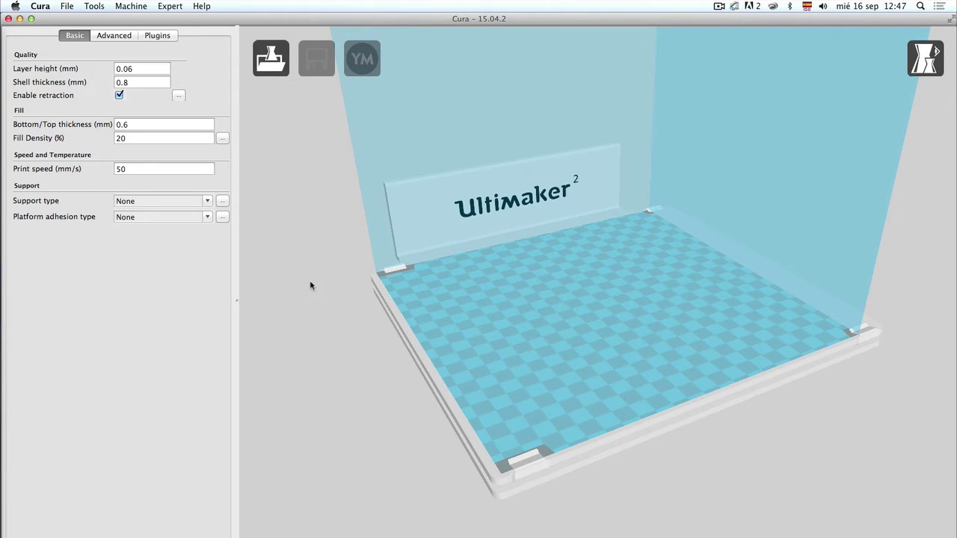
left_click(41, 6)
mouse_move(105, 7)
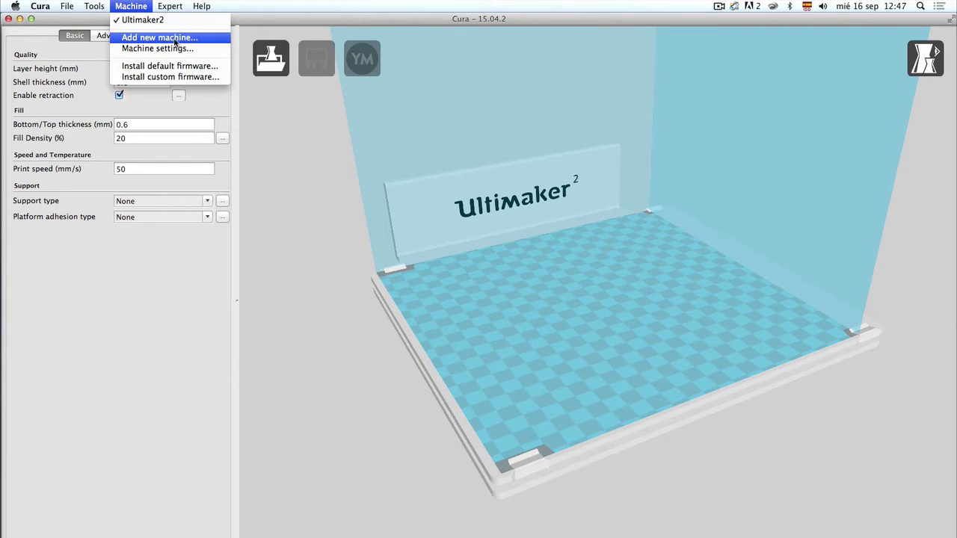
left_click(150, 38)
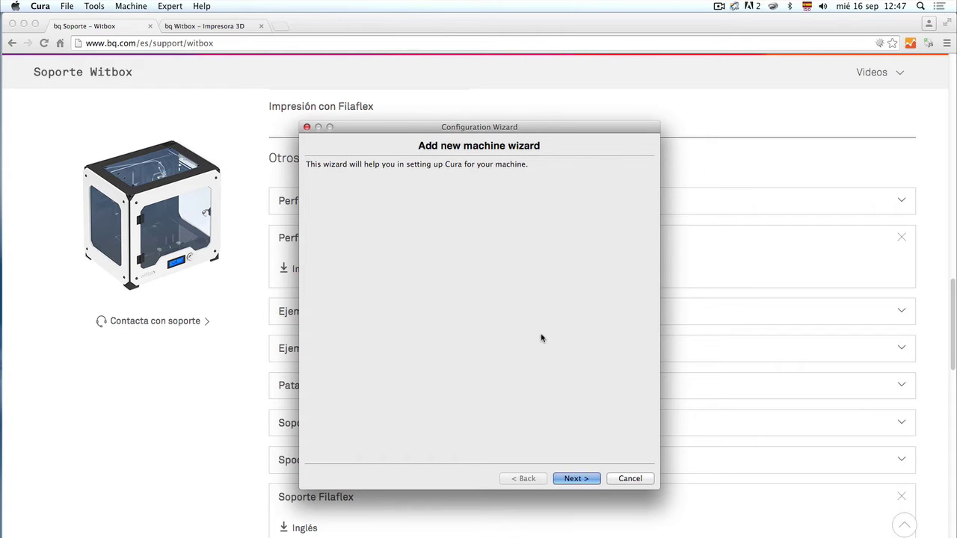
left_click(577, 479)
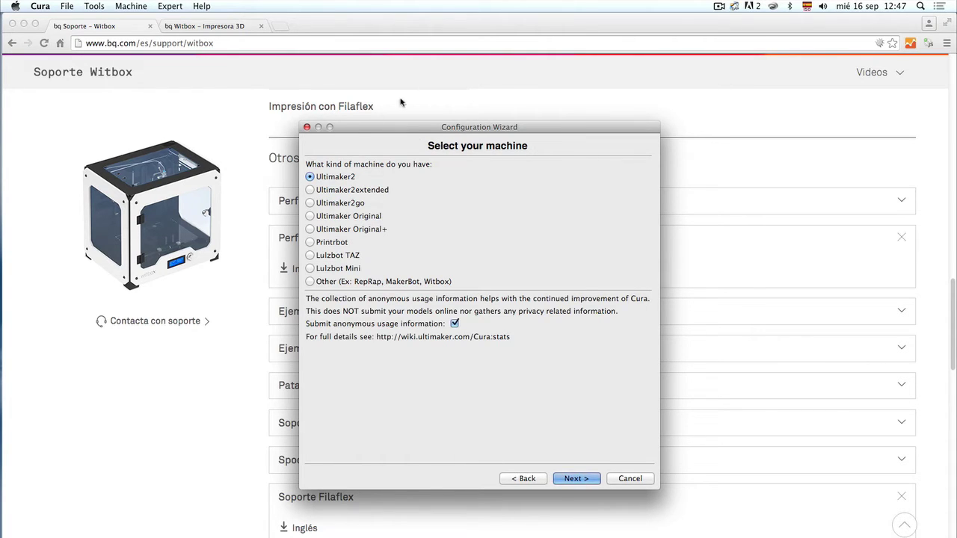
Choose Other (Ex: RepRap, MakerBot, Witbox) as the machine kind and turn off submitting anonymous usage information
left_click(311, 282)
left_click(455, 324)
left_click(577, 479)
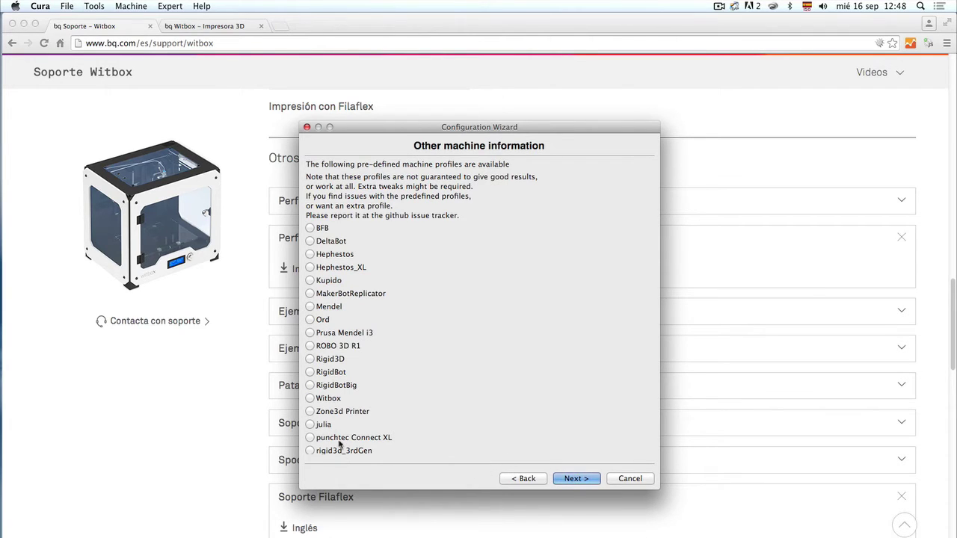
Select the predefined Witbox machine profile and finish the configuration wizard
left_click(329, 400)
left_click(581, 480)
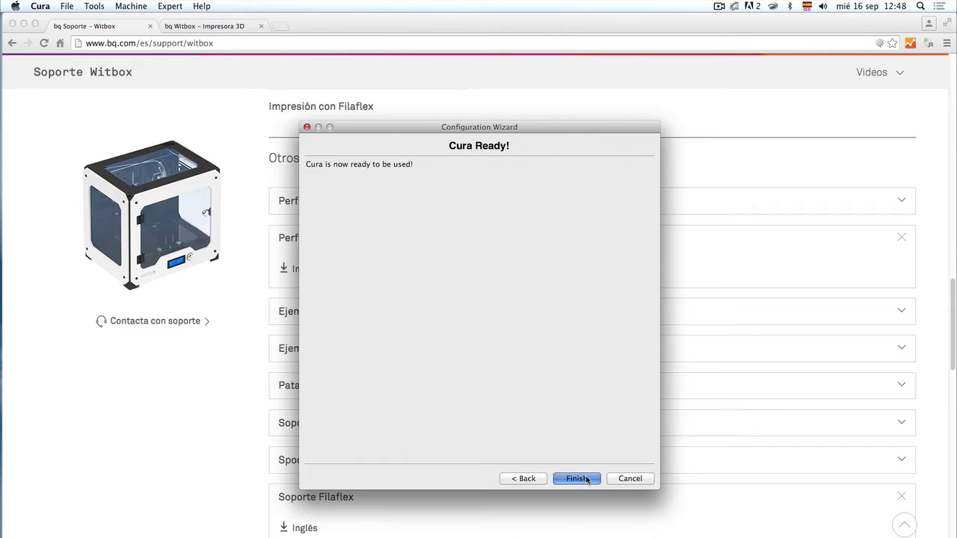
left_click(576, 478)
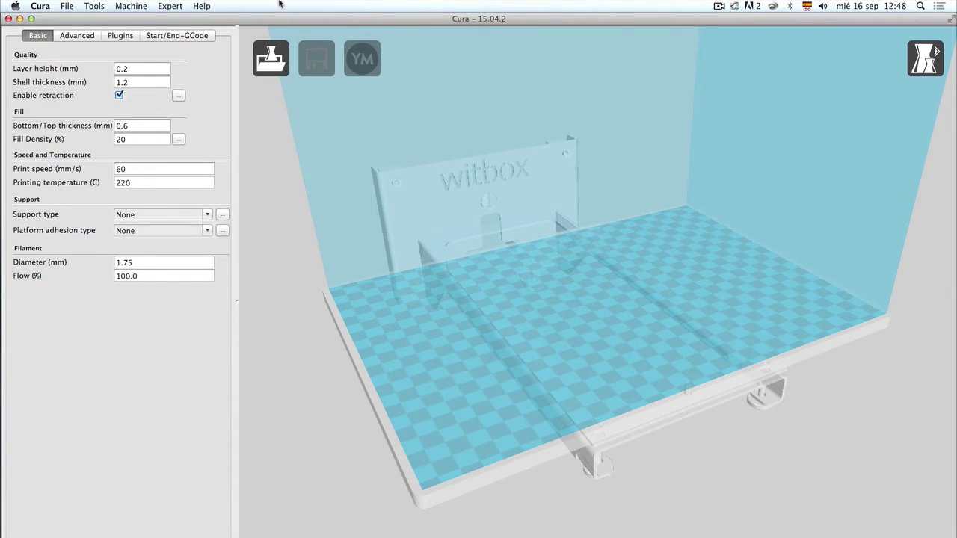
Review the Witbox profile's basic print settings, including layer height, printing temperature, bottom/top thickness and fill density
mouse_move(158, 72)
mouse_move(139, 183)
left_click(153, 125)
mouse_move(120, 139)
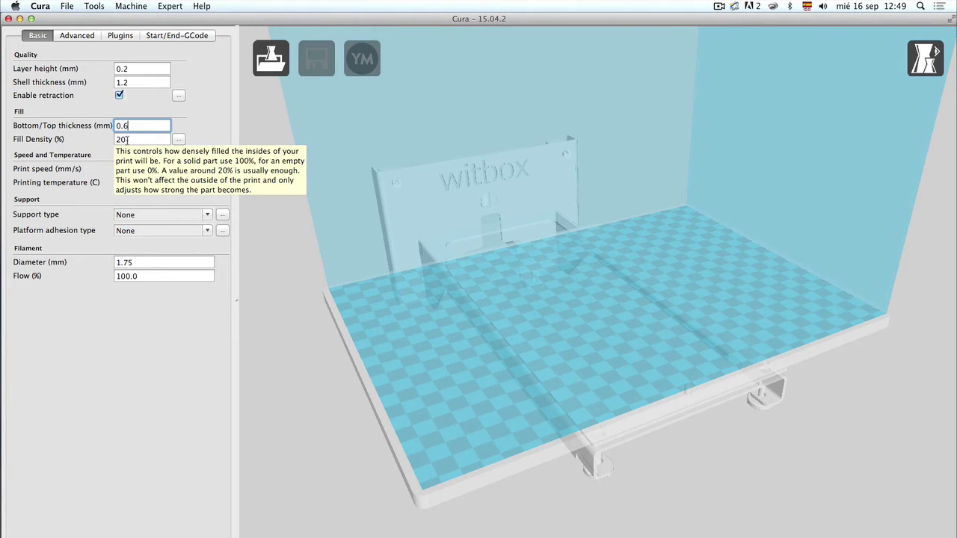
key("Tab")
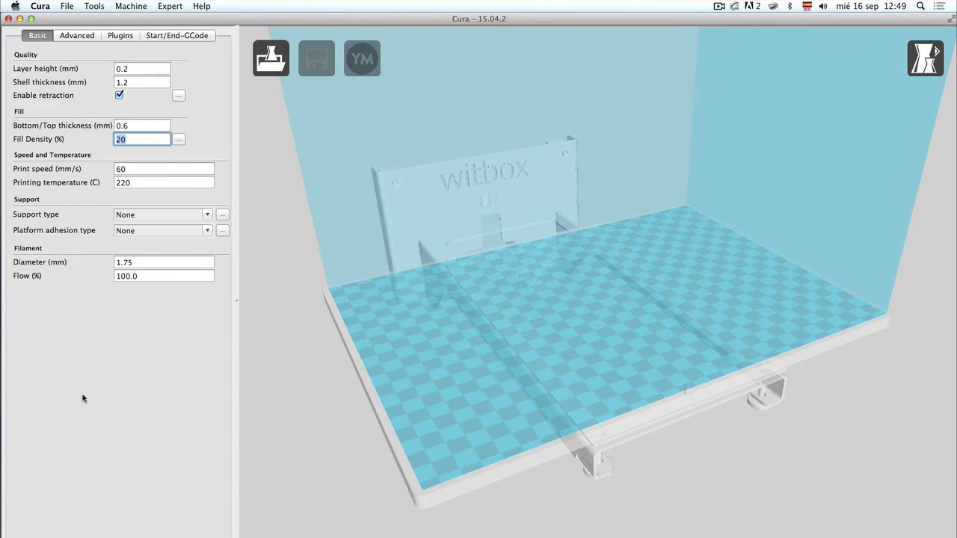
Switch to quickprint mode to view its profile and material options, and return to full settings
left_click(166, 5)
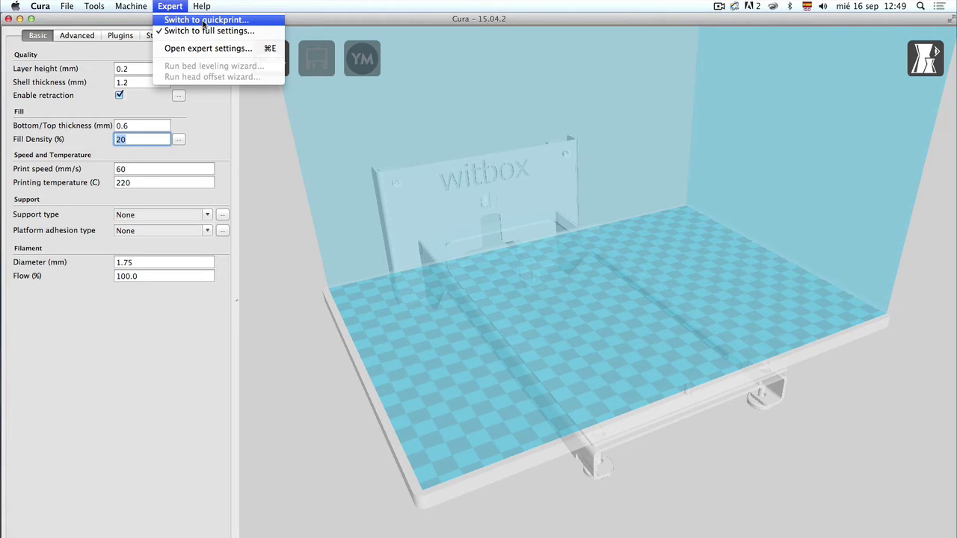
left_click(228, 20)
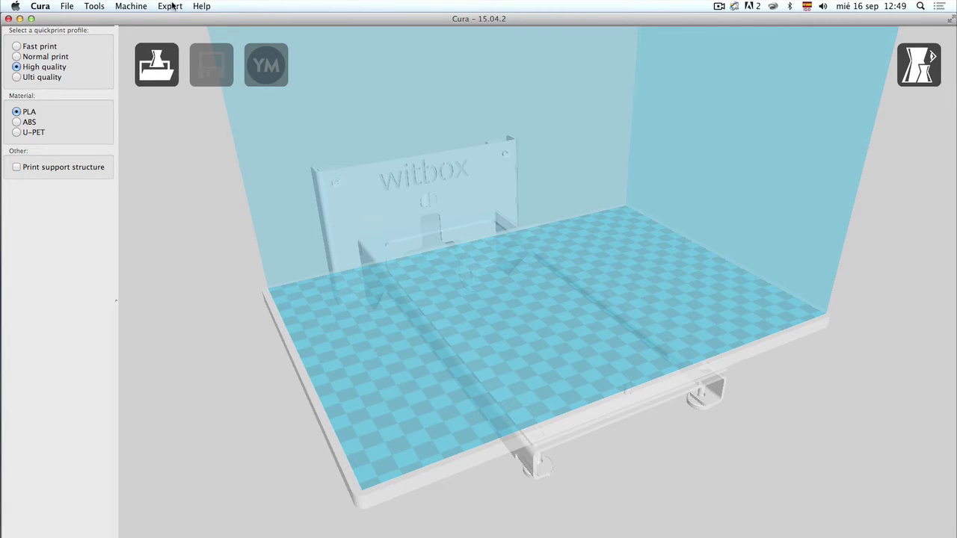
left_click(171, 6)
left_click(169, 31)
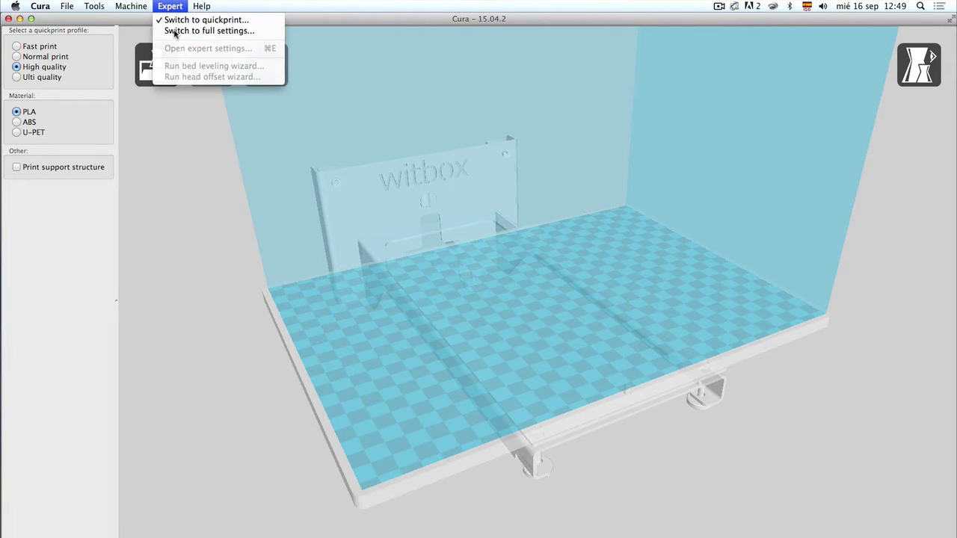
left_click(507, 217)
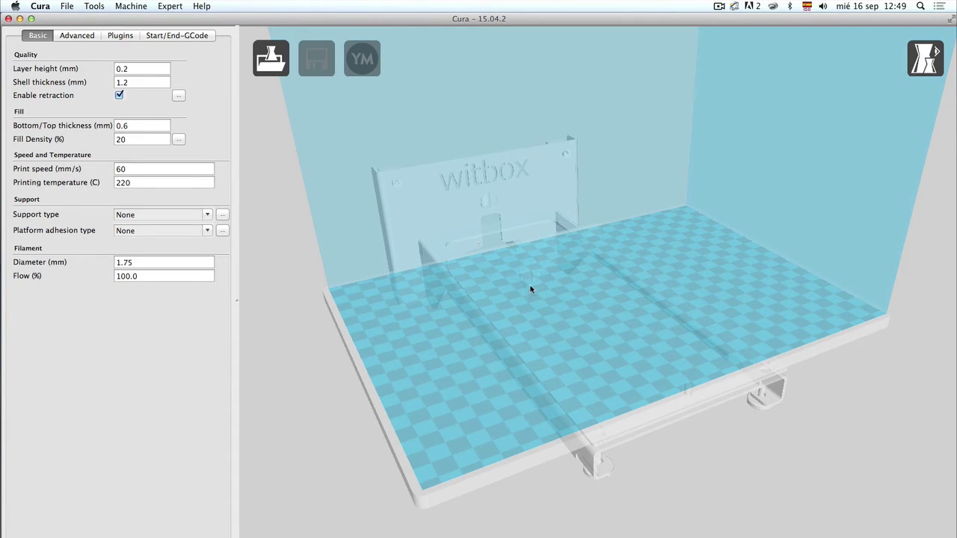
Load the model file 3DBenchy.stl from the Piezas 3D Print - Make folder onto the Witbox platform
left_click(68, 6)
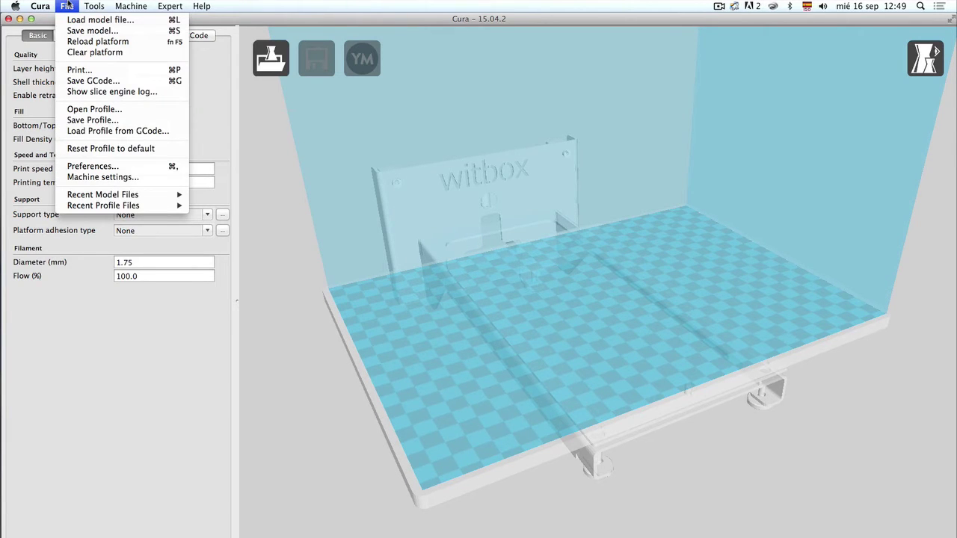
left_click(83, 20)
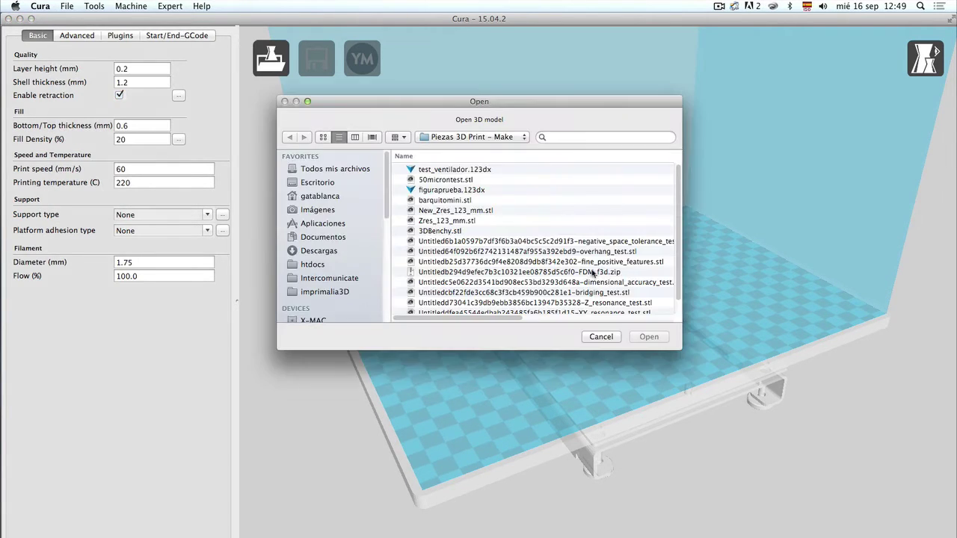
left_click(447, 231)
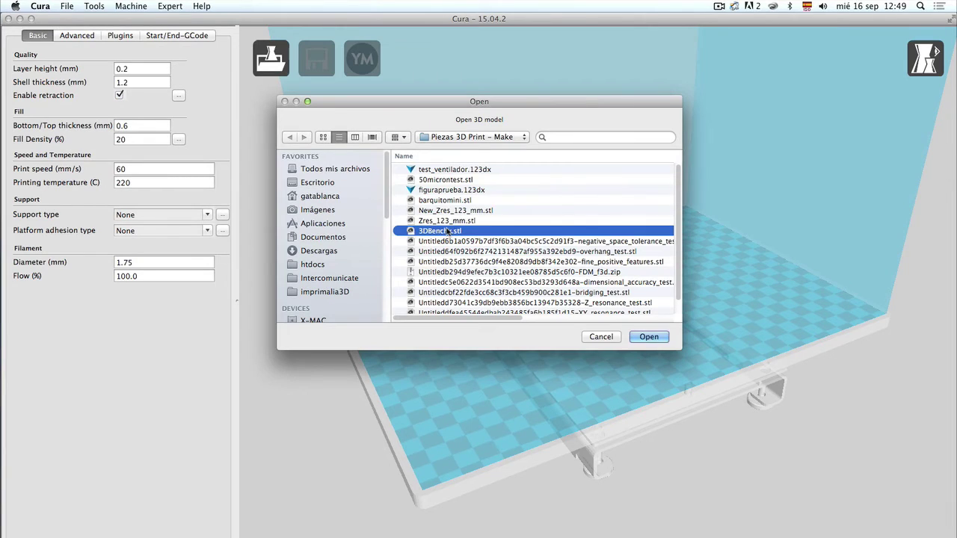
left_click(649, 338)
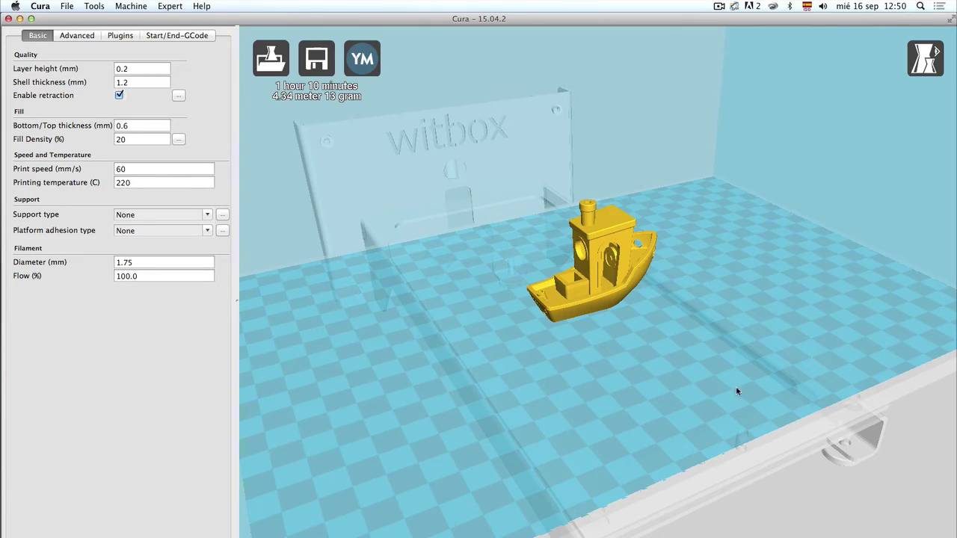
Examine the loaded boat model on the print bed from several angles and distances
right_click_drag(736, 392, 770, 372)
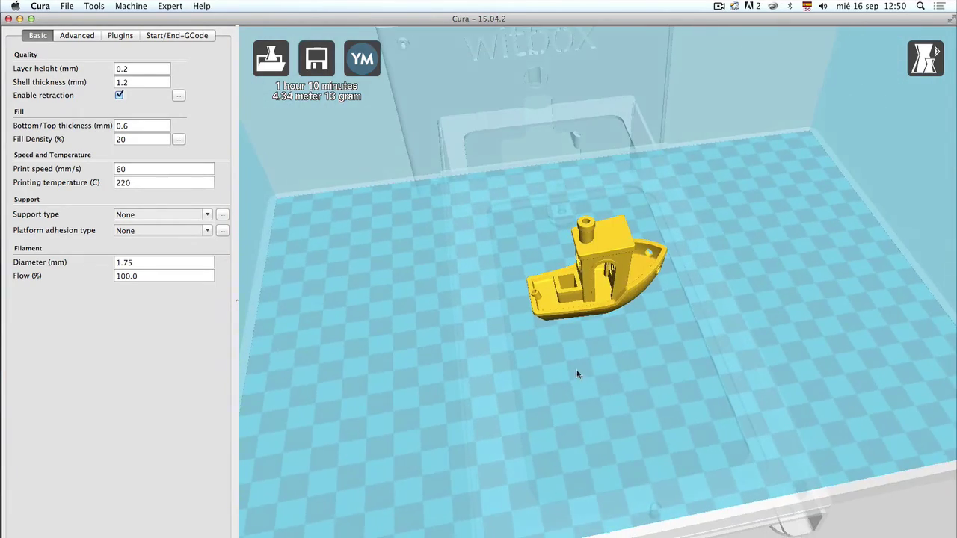
mouse_move(567, 374)
right_mouse_down()
mouse_move(590, 381)
mouse_move(594, 354)
mouse_move(566, 387)
mouse_move(609, 387)
mouse_move(590, 359)
mouse_move(569, 356)
mouse_move(566, 370)
mouse_move(574, 367)
right_mouse_up()
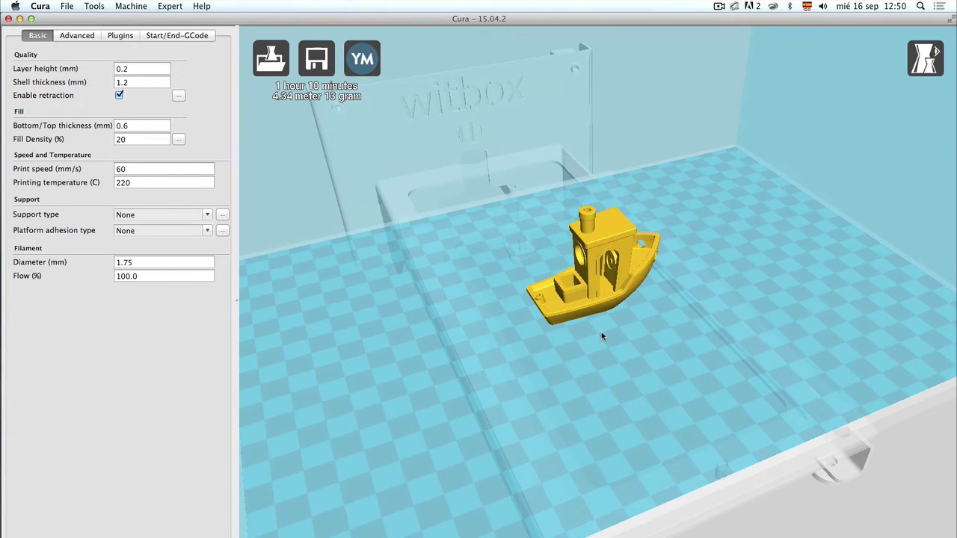
scroll(602, 333, "down", 3)
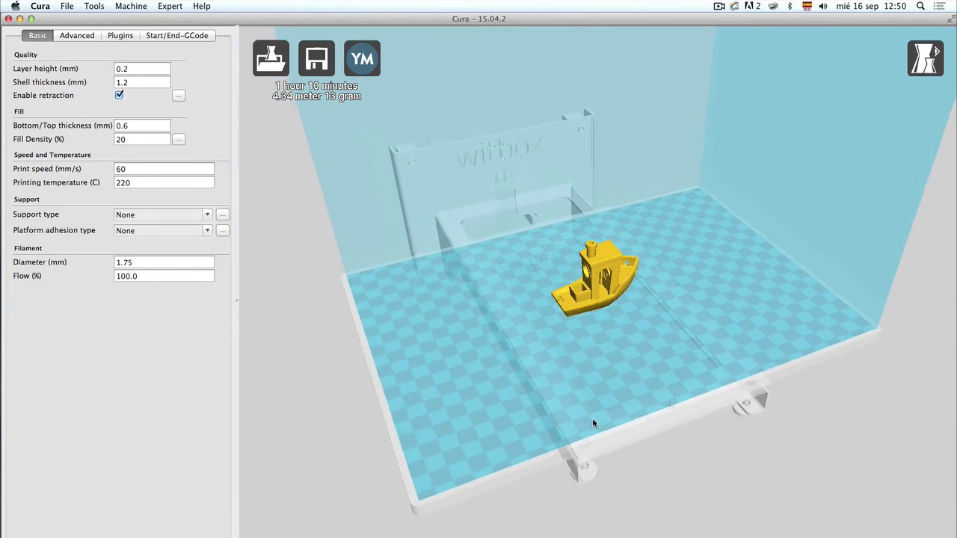
scroll(591, 421, "up", 3)
scroll(602, 314, "up", 3)
scroll(604, 329, "down", 5)
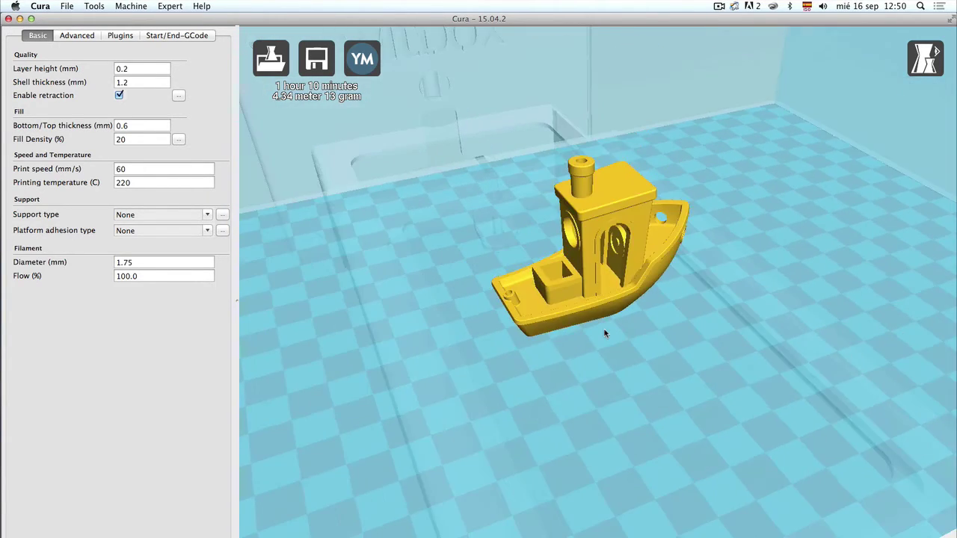
scroll(605, 333, "up", 5)
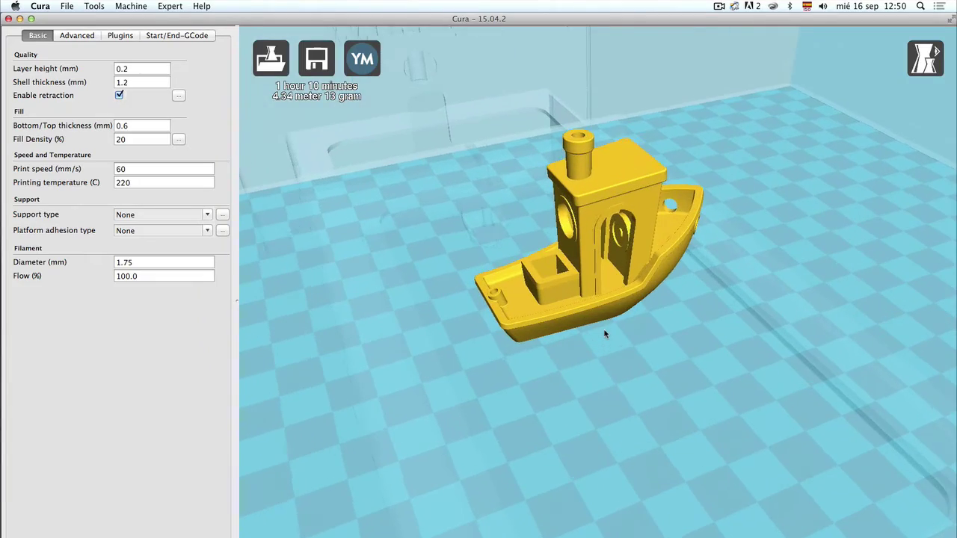
scroll(748, 322, "down", 2)
right_click_drag(749, 322, 725, 333)
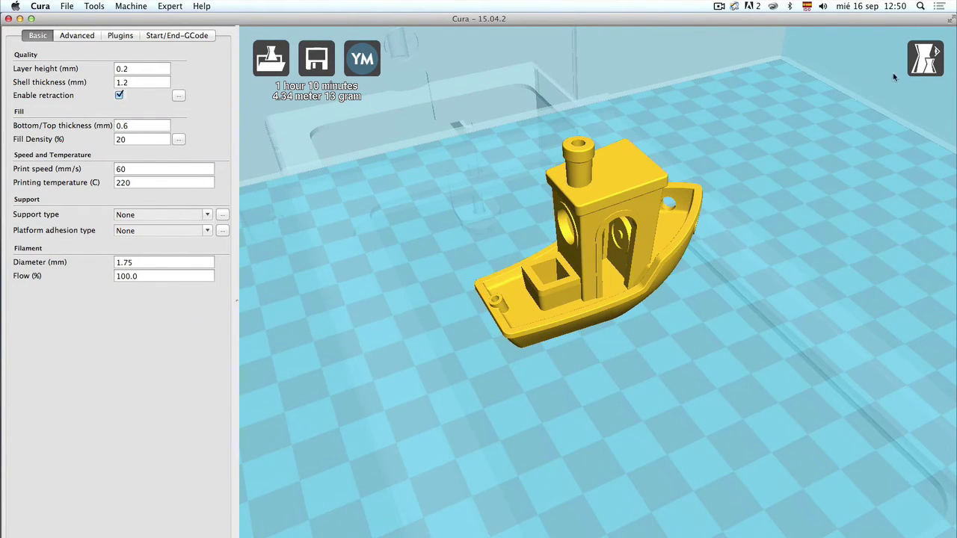
Set the view mode to Overhang and inspect the marked overhang areas on the boat's hull, cabin and underside
left_click(925, 58)
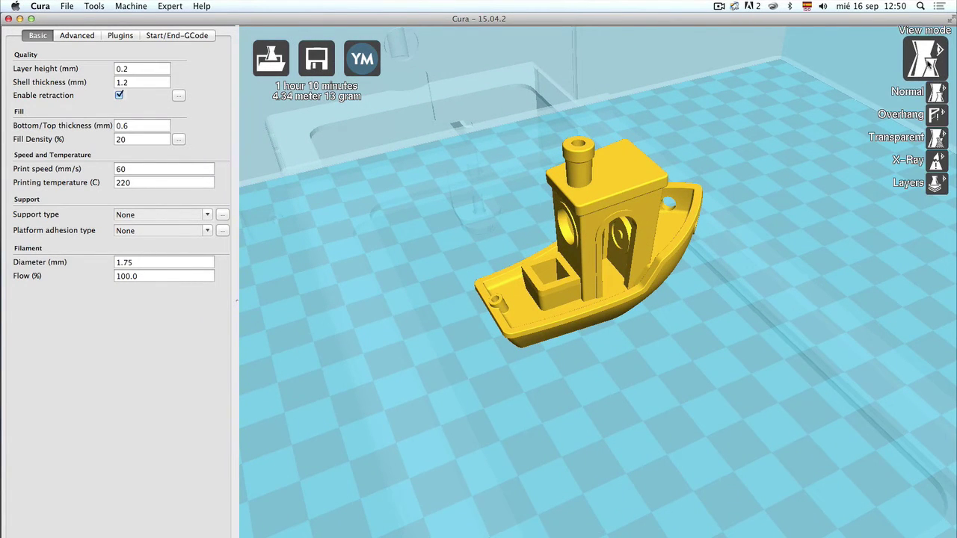
left_click(937, 116)
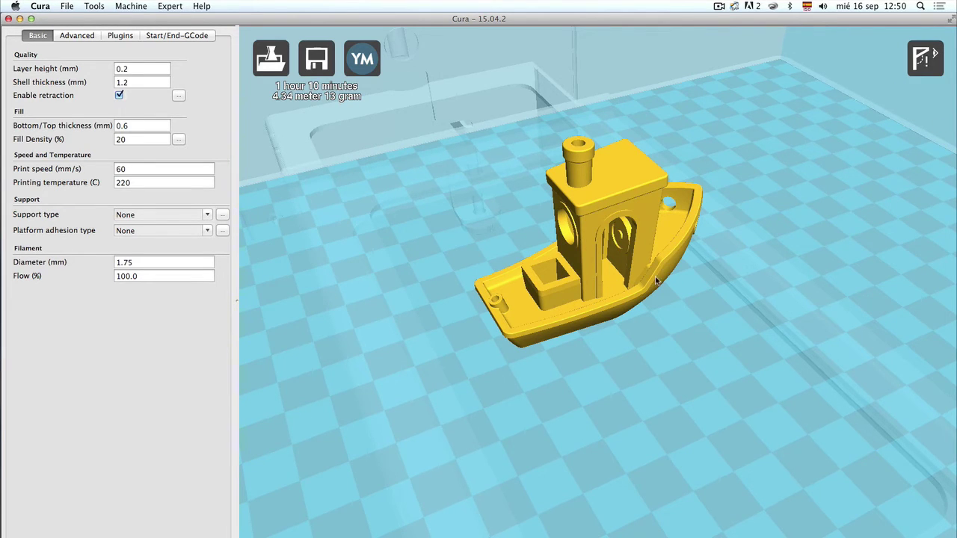
right_click_drag(670, 325, 689, 320)
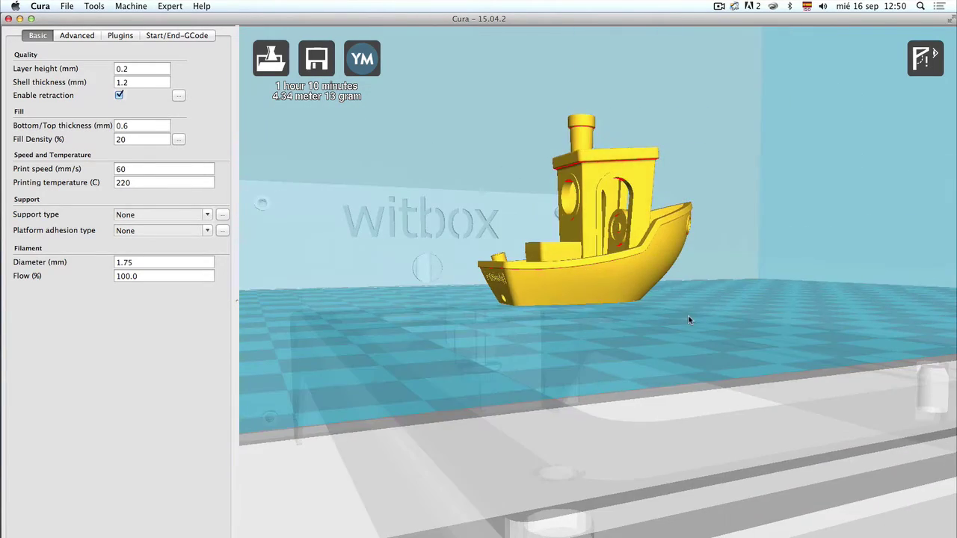
scroll(658, 284, "up", 5)
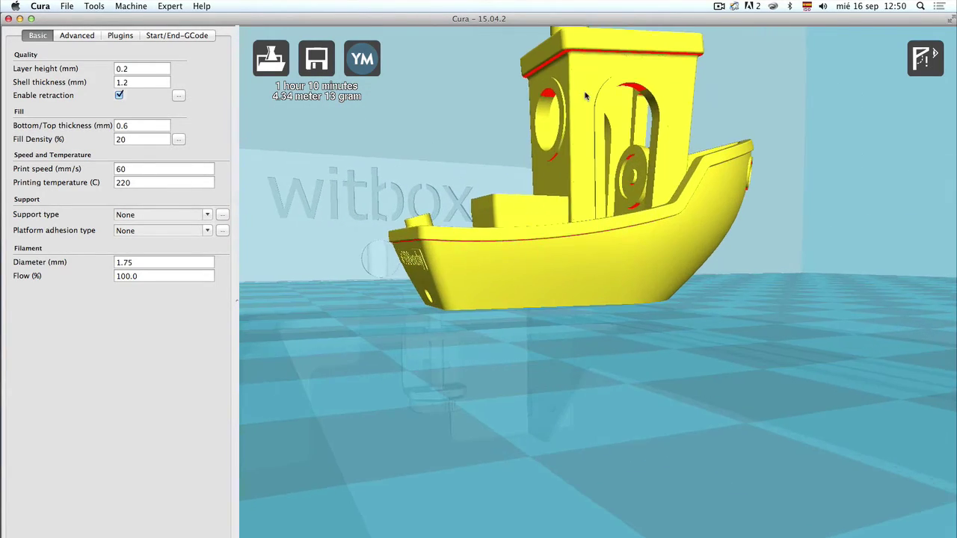
scroll(587, 96, "up", 3)
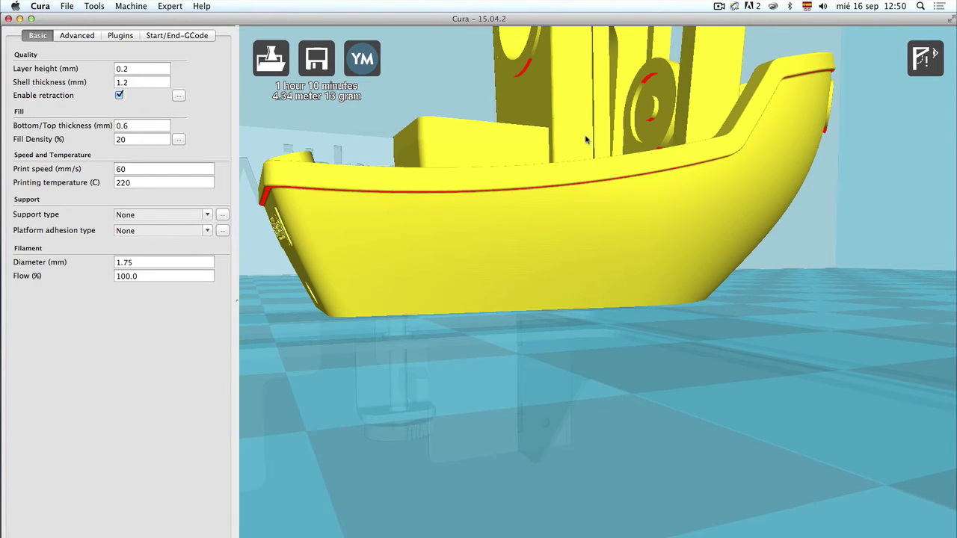
left_click(586, 140)
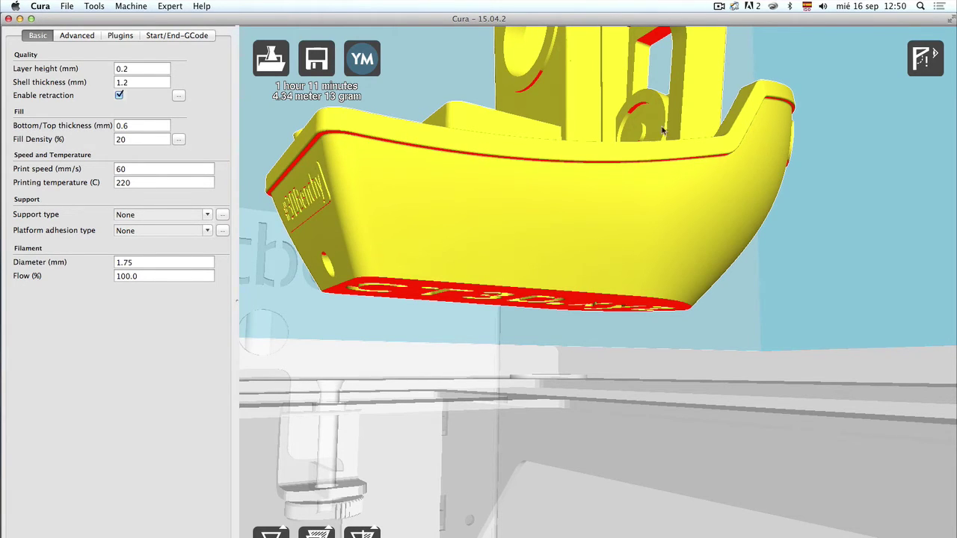
scroll(664, 147, "down", 3)
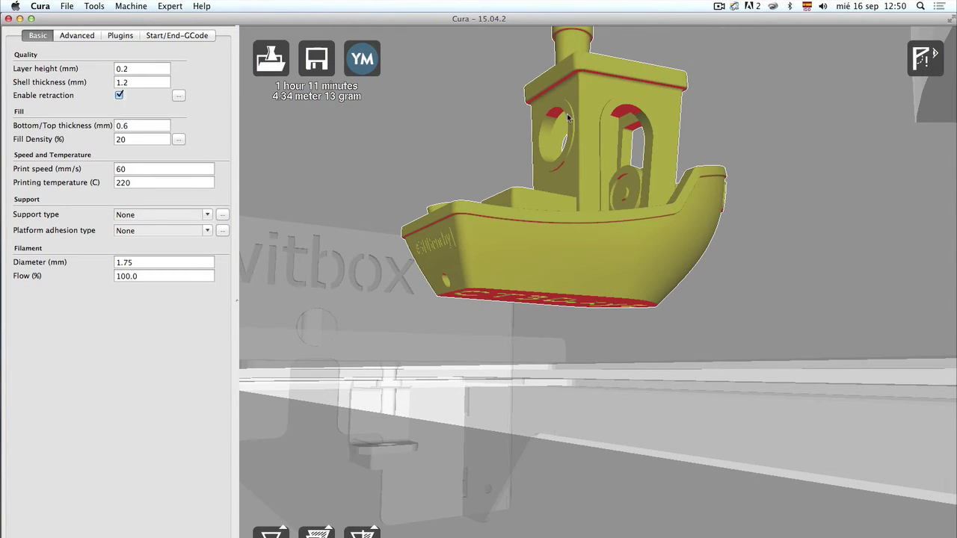
mouse_move(569, 117)
right_mouse_down()
mouse_move(572, 104)
mouse_move(575, 116)
right_mouse_up()
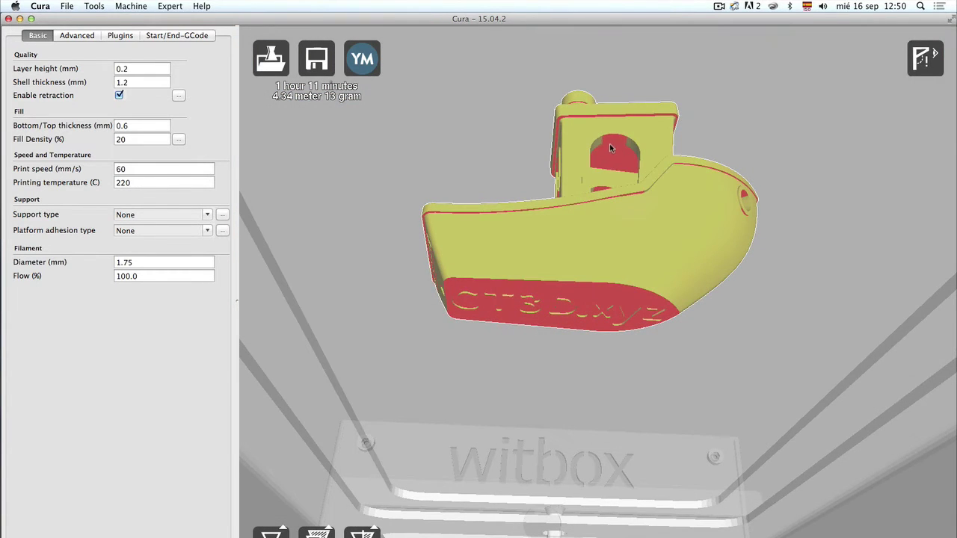
right_click_drag(622, 151, 677, 185)
scroll(611, 190, "down", 5)
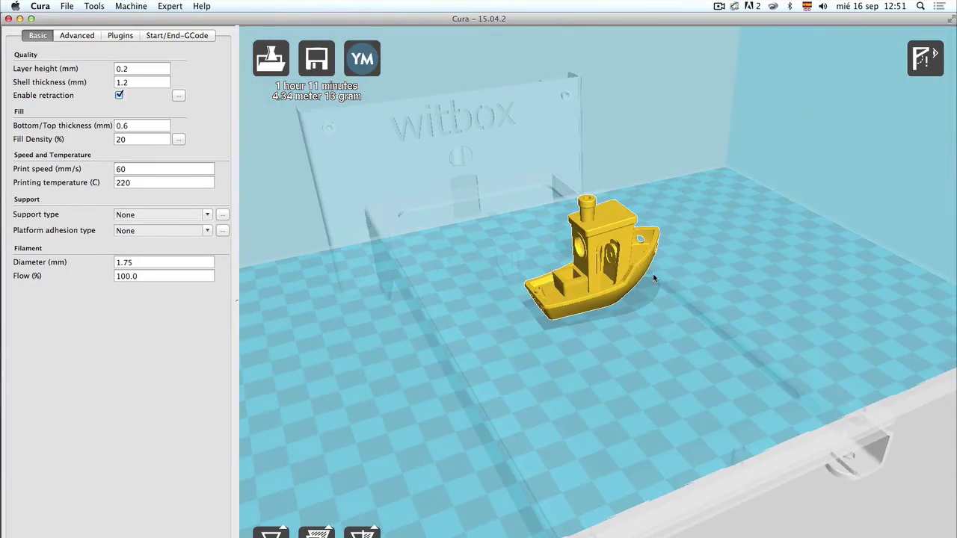
Set the view mode to Layers to display the sliced boat close up
scroll(652, 273, "up", 5)
scroll(653, 273, "down", 2)
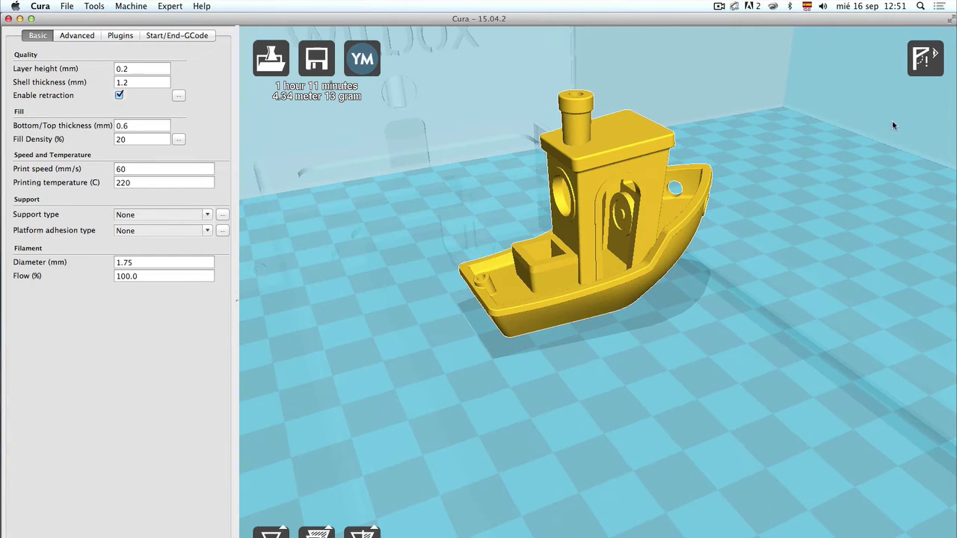
left_click(922, 72)
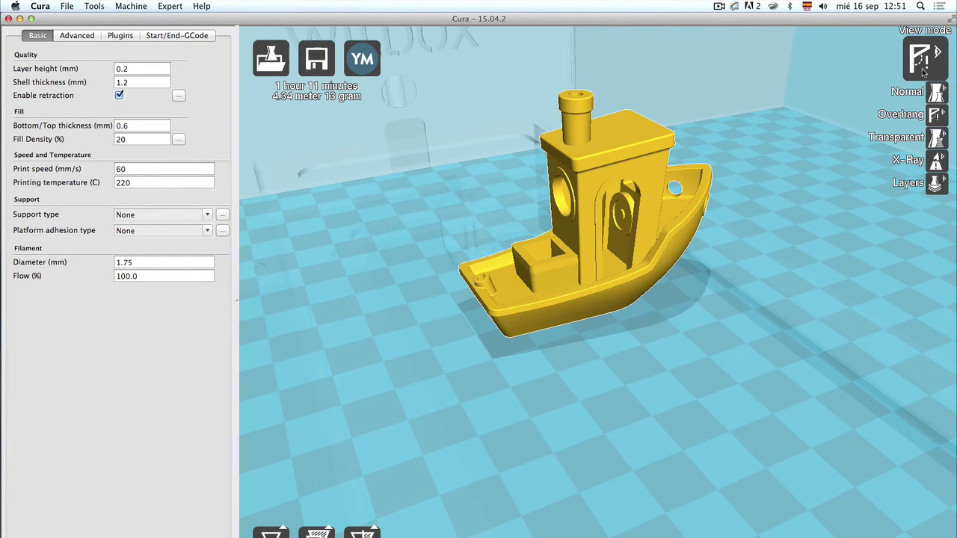
left_click(936, 186)
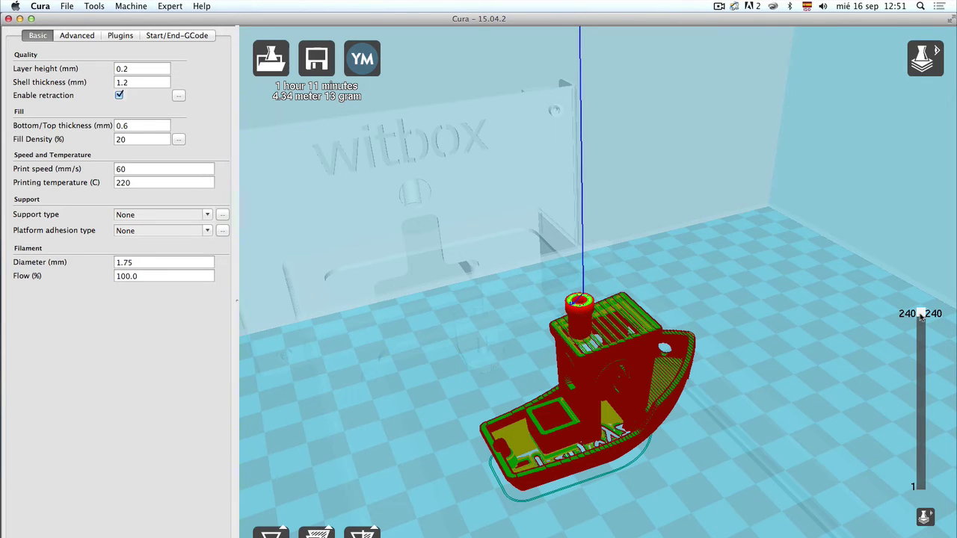
Lower the boat's displayed layers from 240 to 1, raise them back to 240 and inspect the sliced chimney and cabin up close
left_click_drag(923, 315, 930, 498)
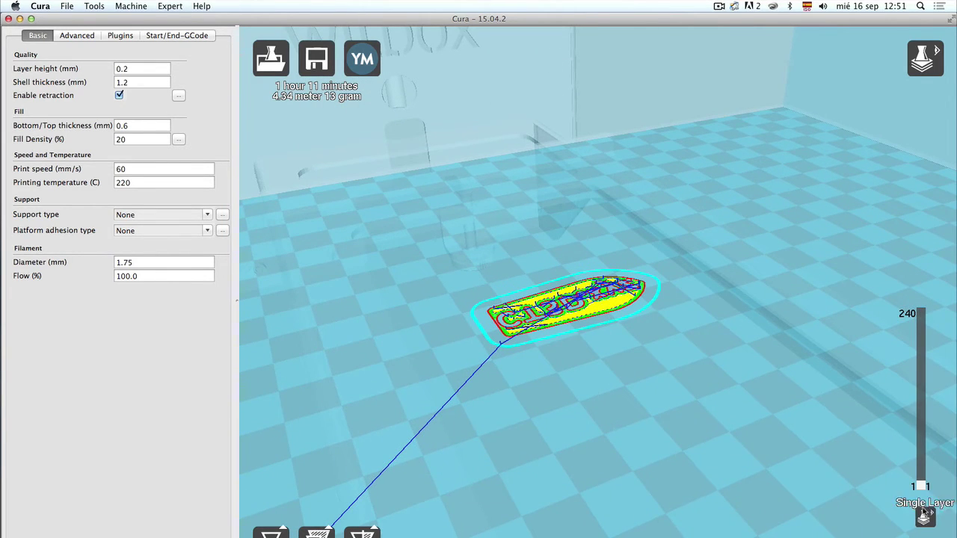
left_click_drag(924, 487, 918, 304)
right_click_drag(682, 377, 718, 397)
scroll(634, 434, "up", 5)
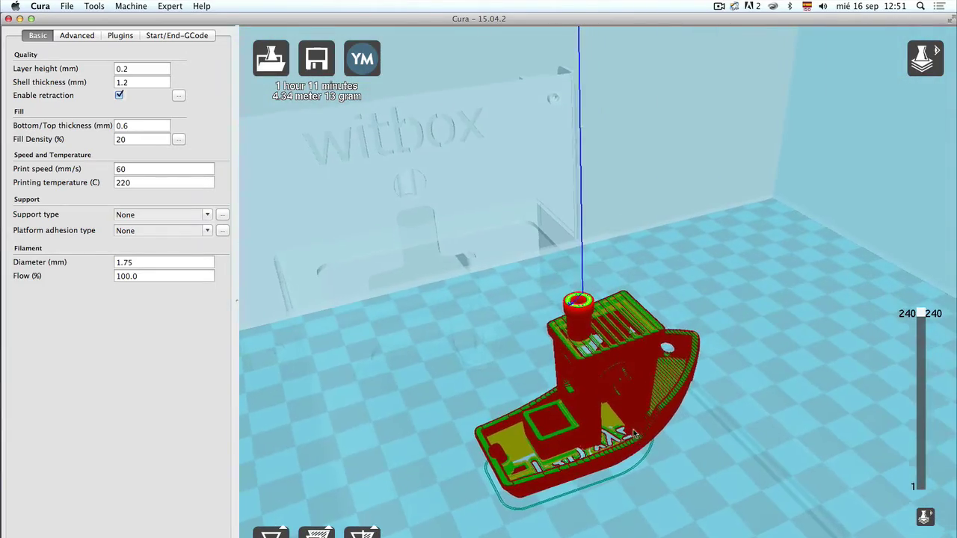
scroll(634, 434, "down", 2)
scroll(634, 426, "down", 1)
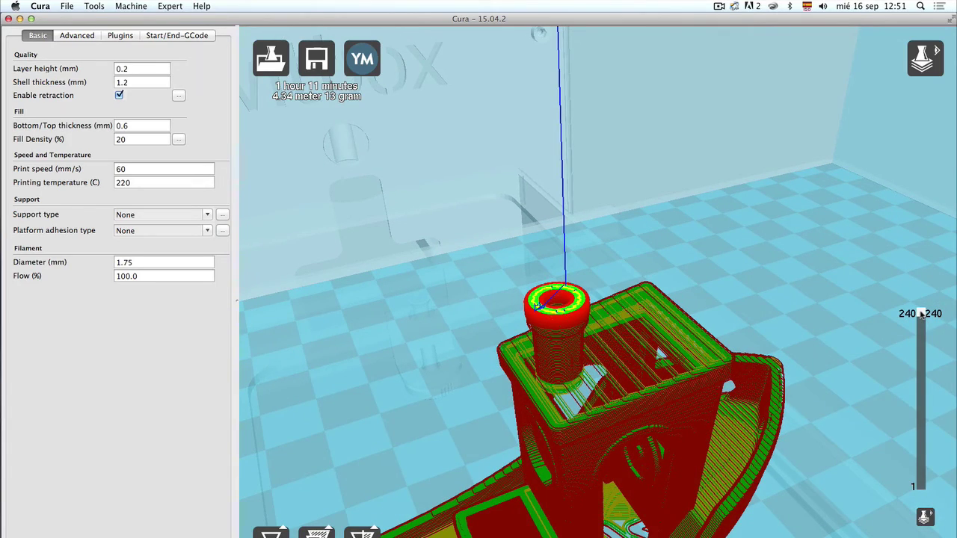
Inspect the boat's bottom at layer 1, and raise the displayed layers to 14 to examine the hull's internal fill
left_click_drag(922, 314, 911, 490)
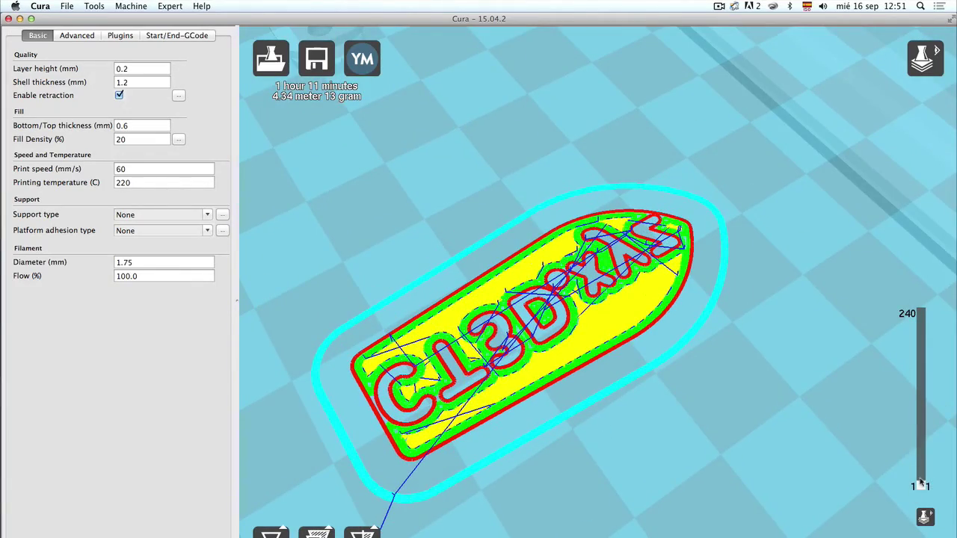
left_click_drag(920, 487, 922, 477)
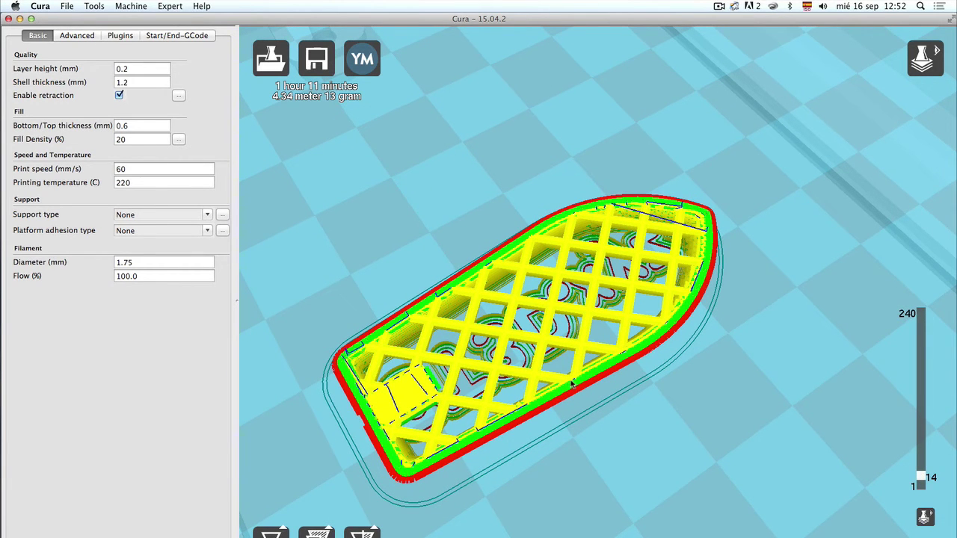
scroll(681, 309, "up", 5)
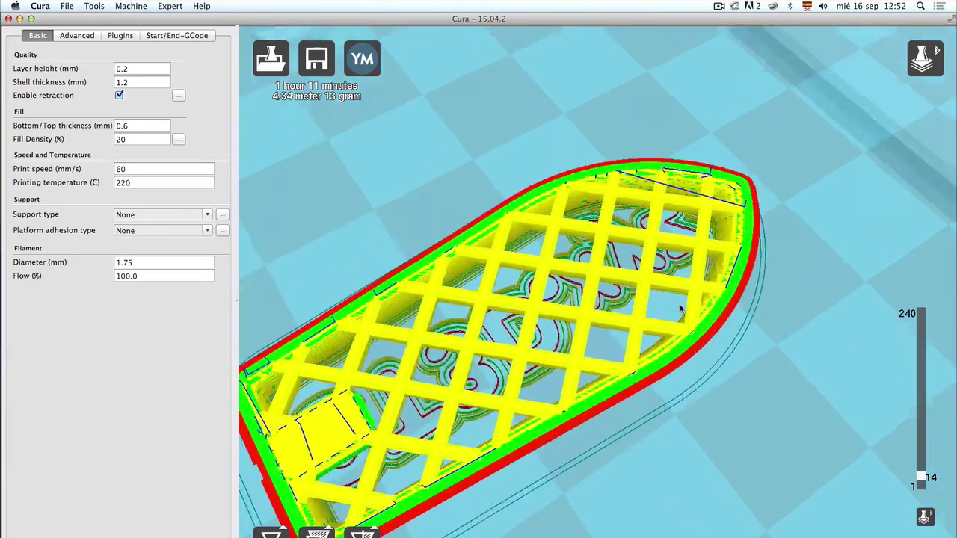
scroll(681, 309, "down", 3)
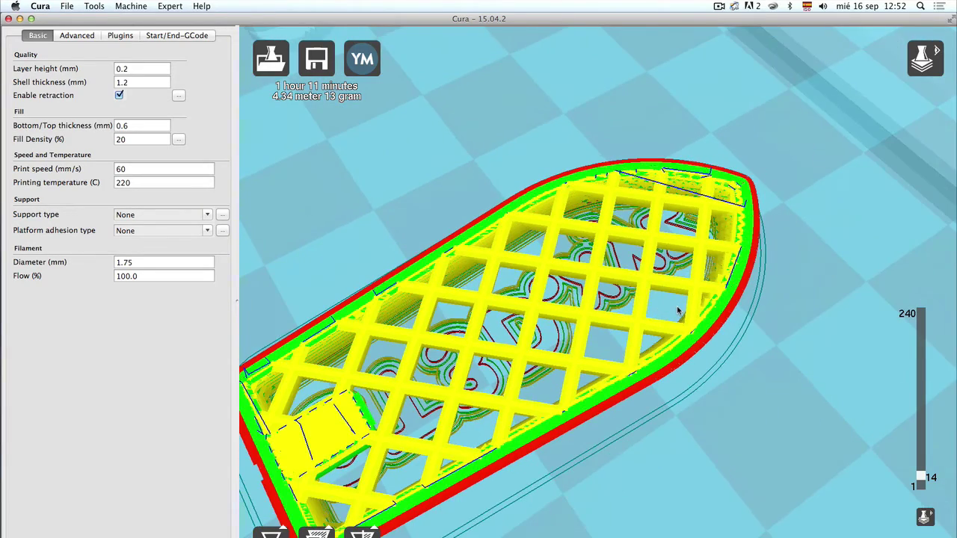
scroll(679, 310, "down", 2)
Switch the layer display to Single Layer and examine the fill grid of layer 14 from different angles
left_click(925, 517)
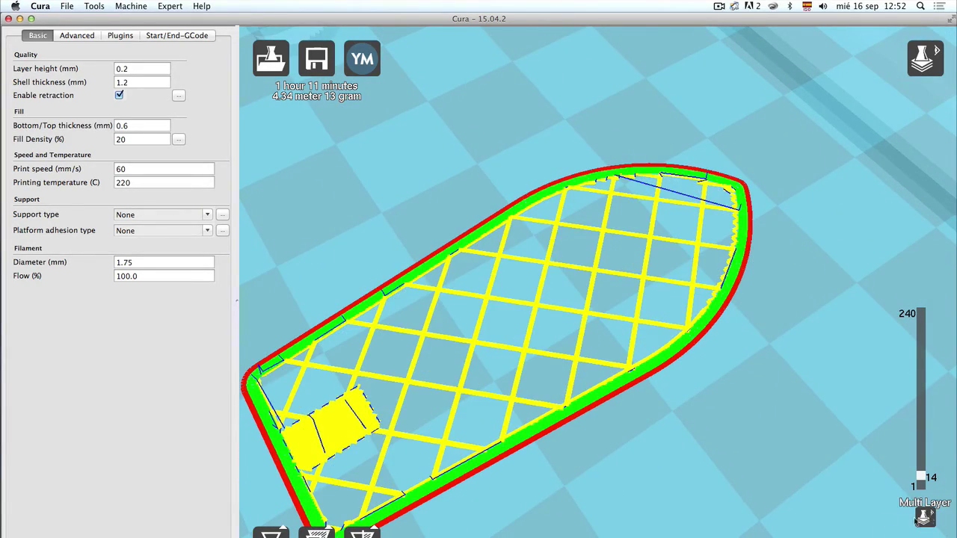
mouse_move(685, 444)
right_mouse_down()
mouse_move(668, 444)
mouse_move(680, 428)
mouse_move(676, 440)
right_mouse_up()
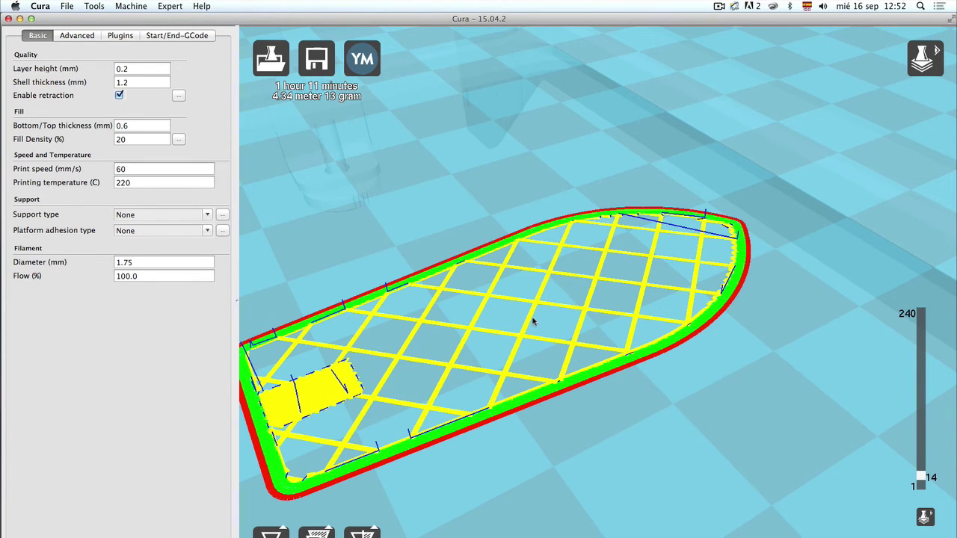
right_click_drag(693, 369, 695, 378)
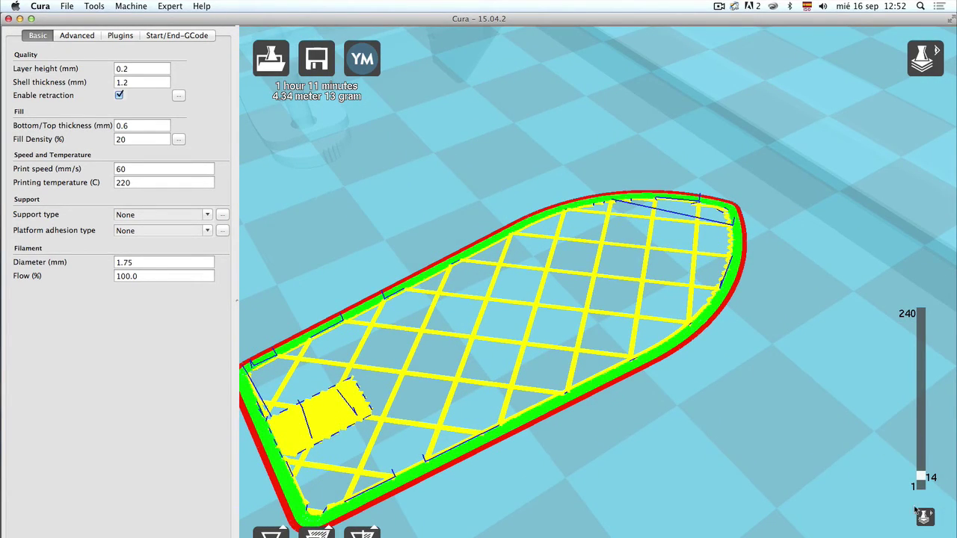
View layers 81, 240 and 236 individually, and return the layer display to Multi Layer to see the whole boat
left_click_drag(924, 478, 919, 429)
scroll(600, 382, "down", 5)
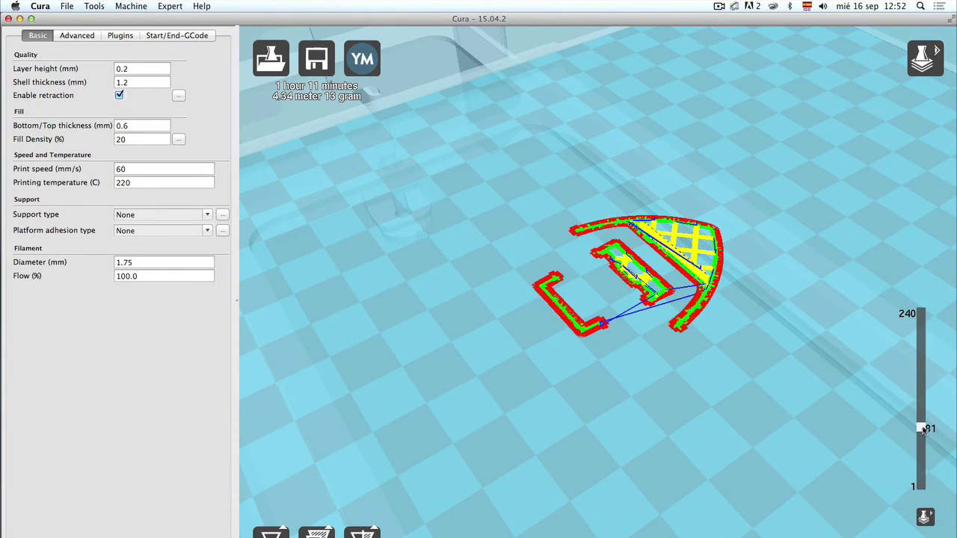
left_click_drag(925, 428, 925, 309)
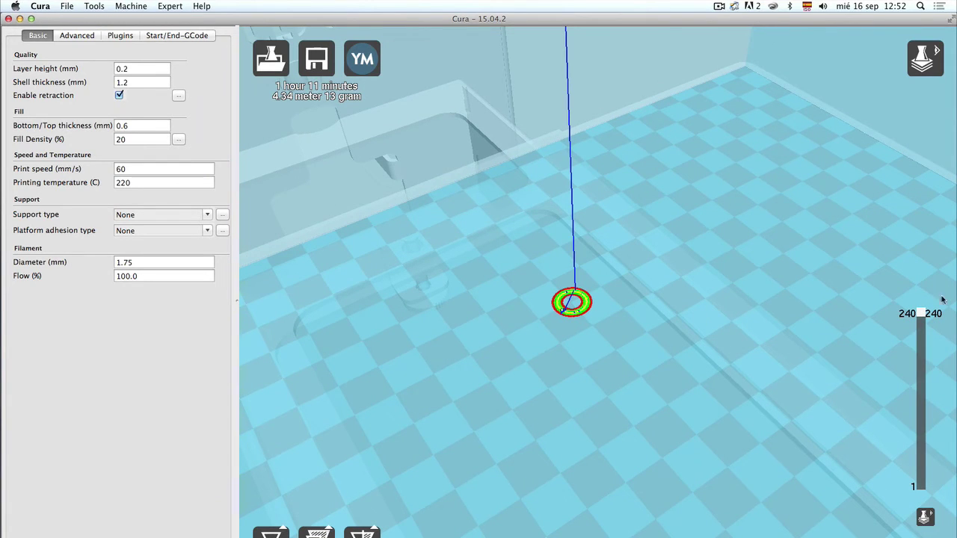
left_click_drag(922, 314, 922, 317)
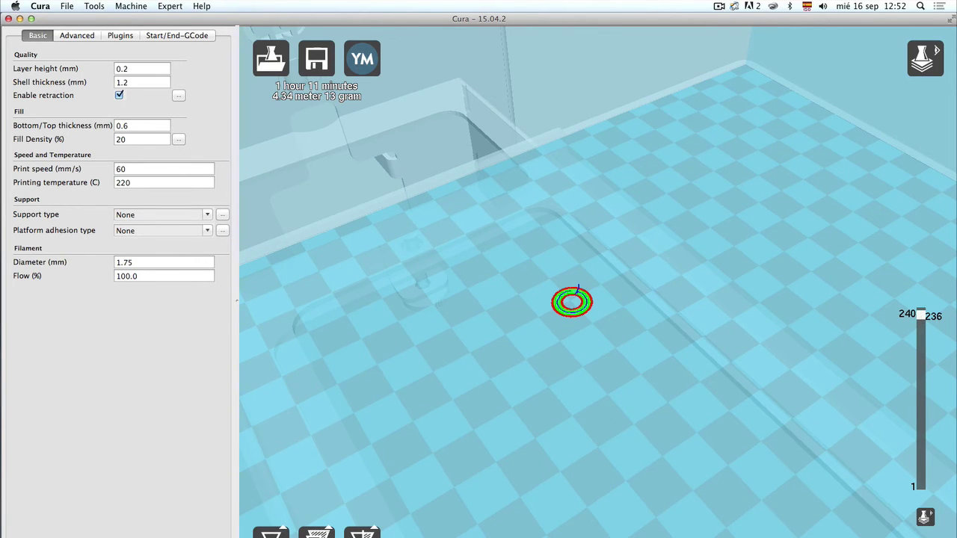
left_click(926, 517)
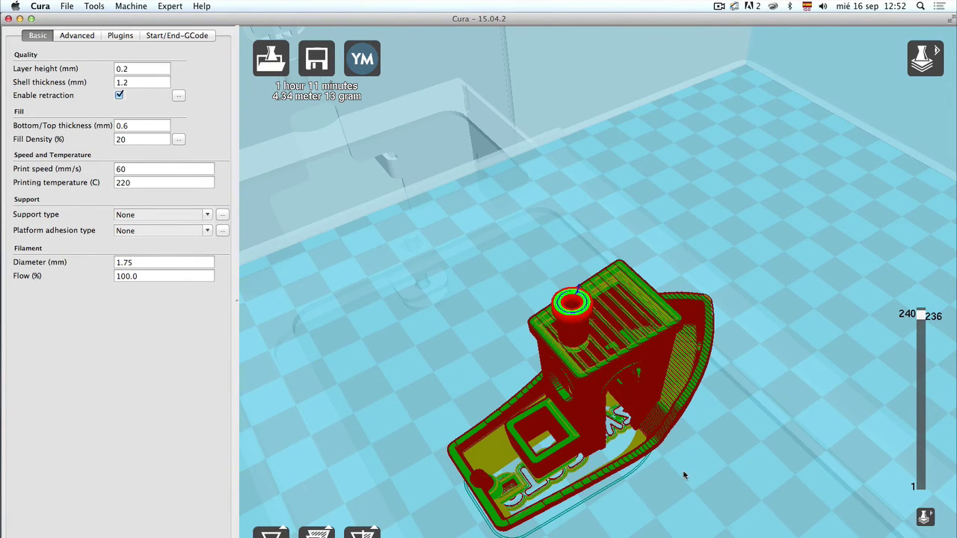
mouse_move(684, 475)
right_mouse_down()
mouse_move(671, 439)
mouse_move(686, 478)
mouse_move(676, 491)
right_mouse_up()
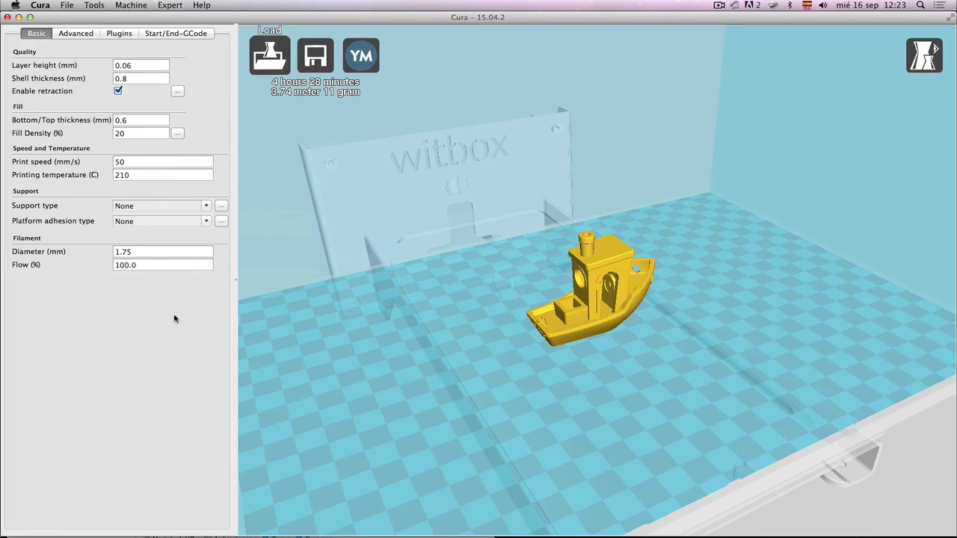
Check the filament diameter setting and switch the interface to quickprint mode
mouse_move(26, 253)
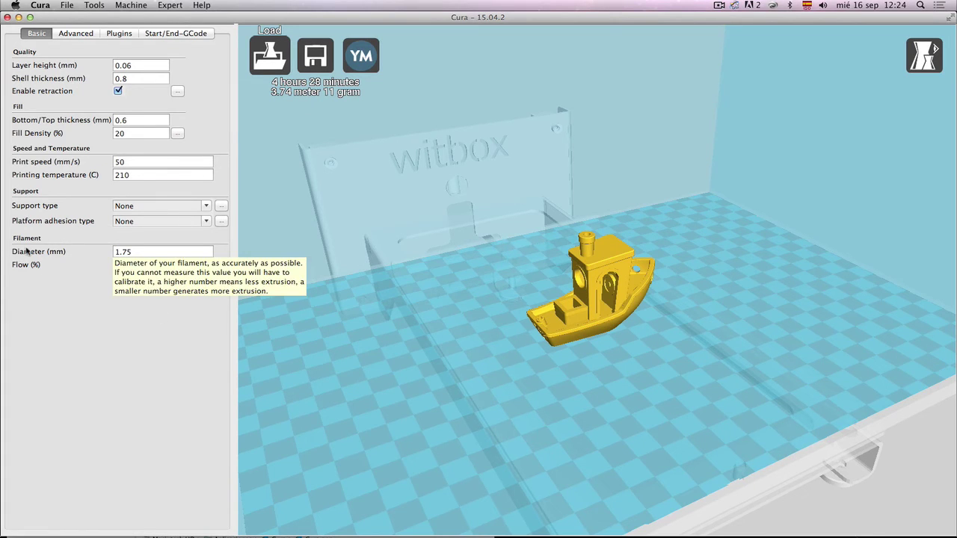
left_click_drag(143, 252, 114, 252)
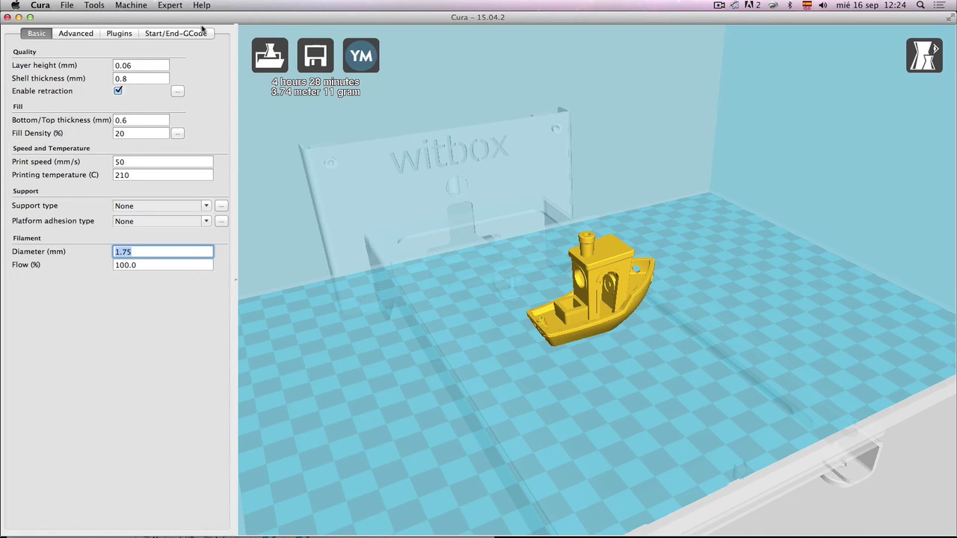
left_click(171, 5)
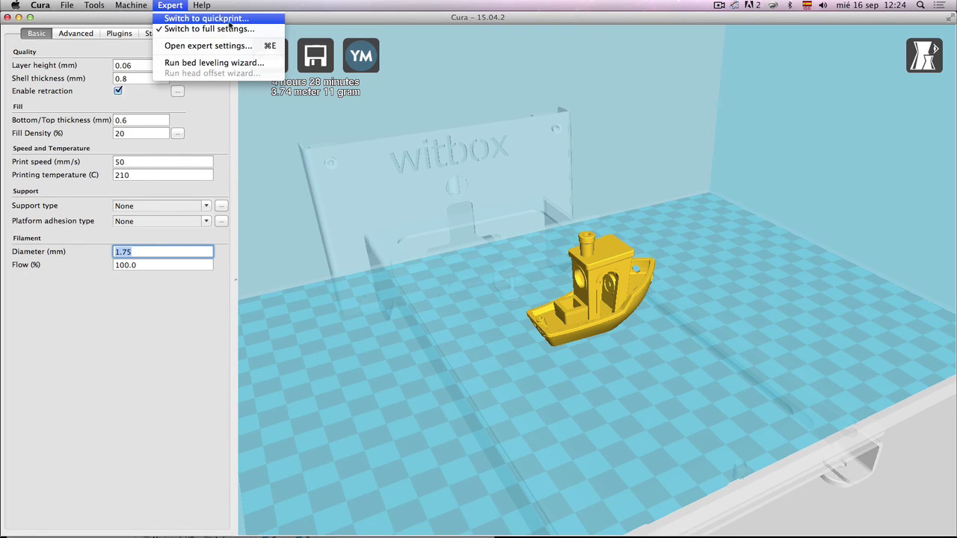
left_click(229, 19)
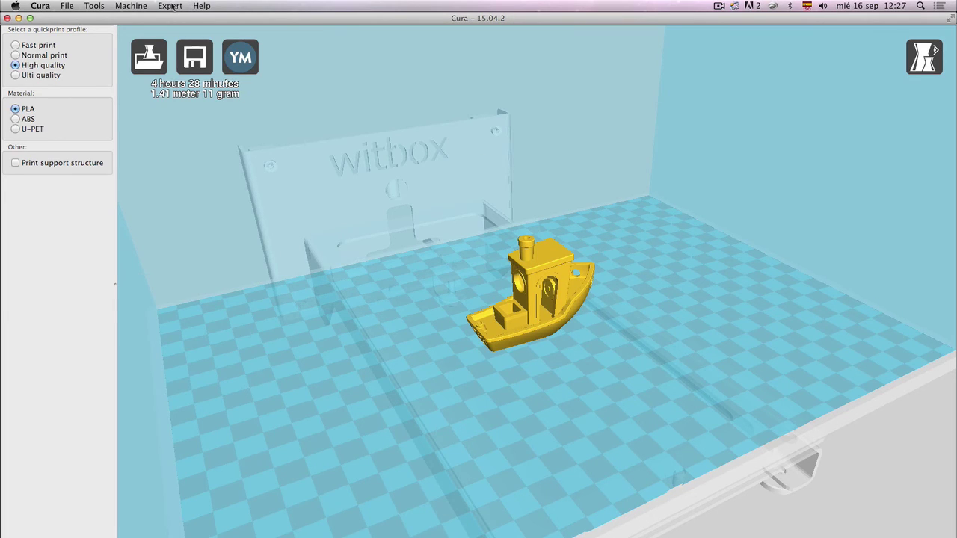
Switch back to full settings, copying the quickprint settings over them, and check the filament diameter
left_click(171, 6)
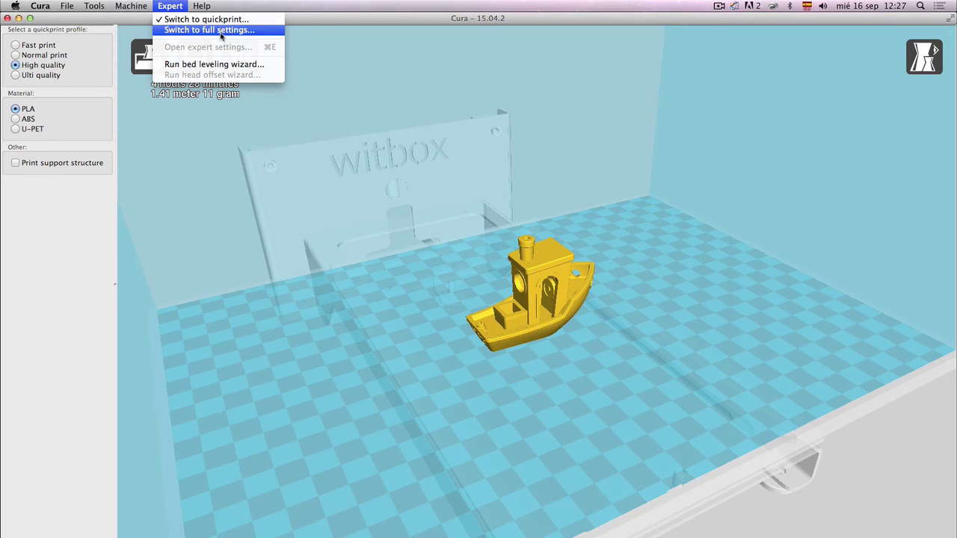
left_click(221, 31)
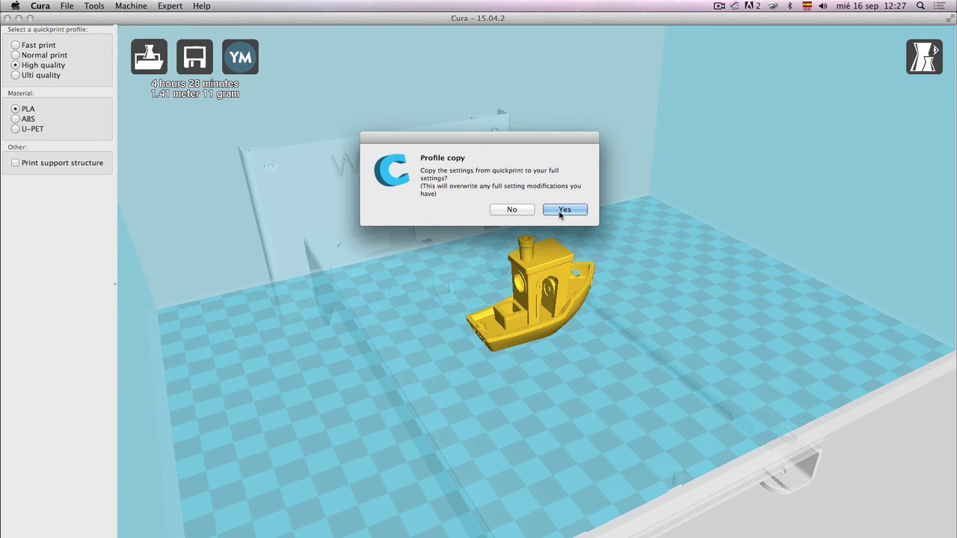
left_click(563, 210)
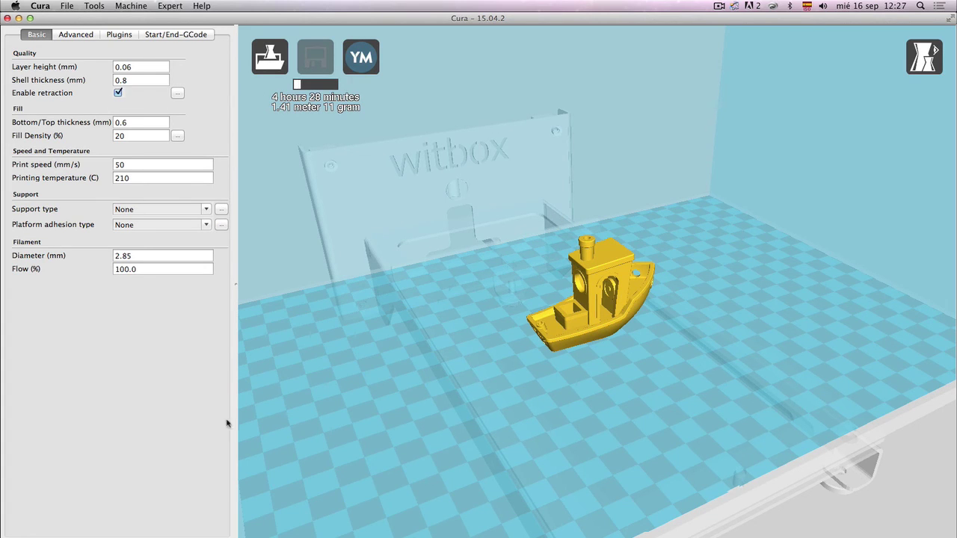
mouse_move(153, 67)
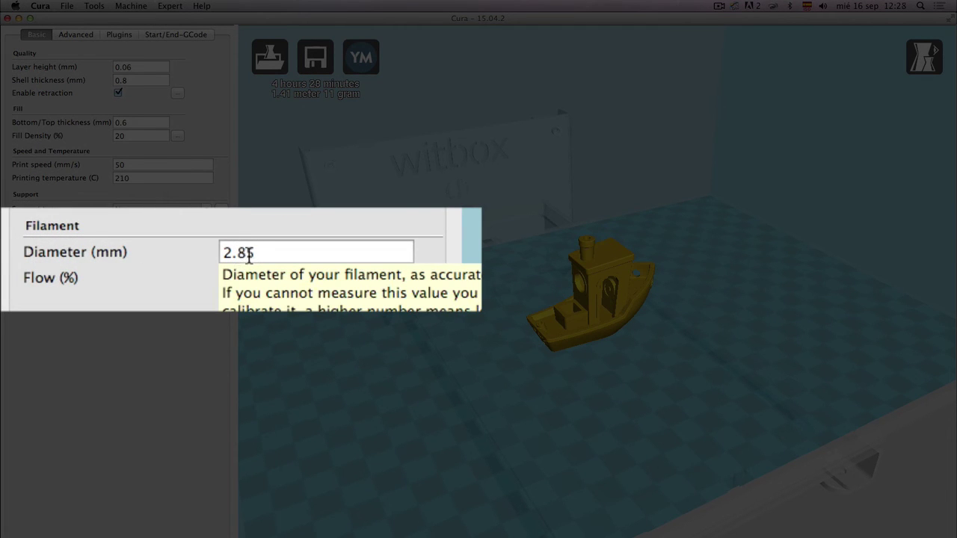
left_click_drag(254, 253, 223, 253)
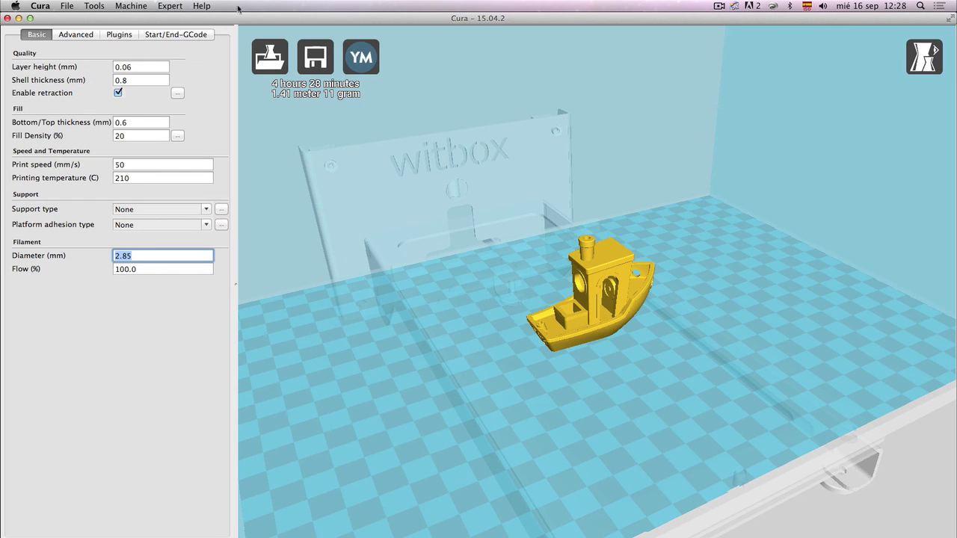
Check for program updates and dismiss the resulting message
left_click(203, 6)
left_click(252, 56)
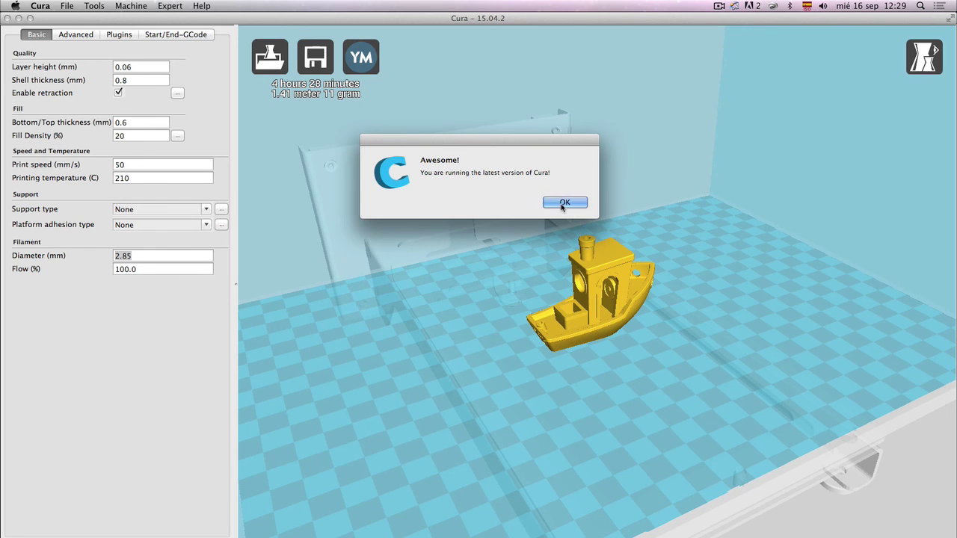
left_click(564, 203)
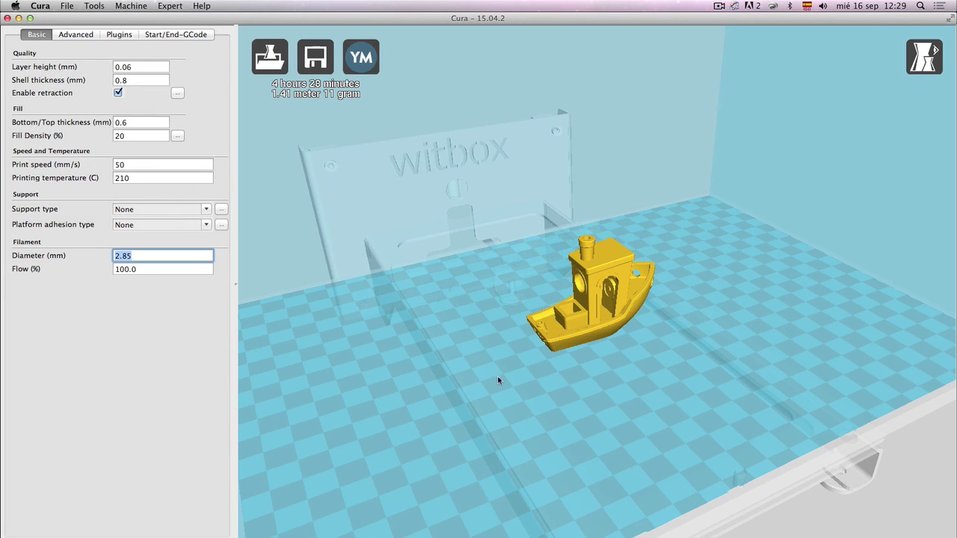